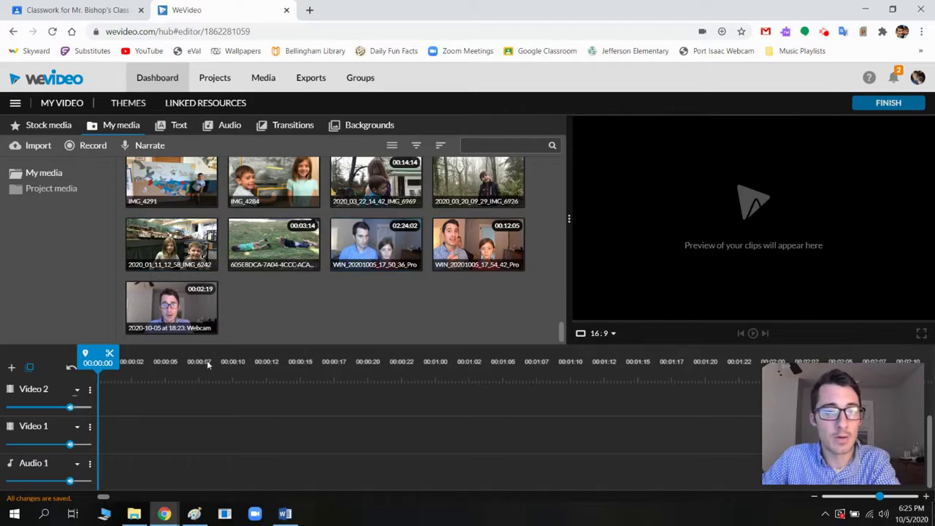
- Choose Webcam as the recording source and continue to the webcam recording setup
left_click(90, 147)
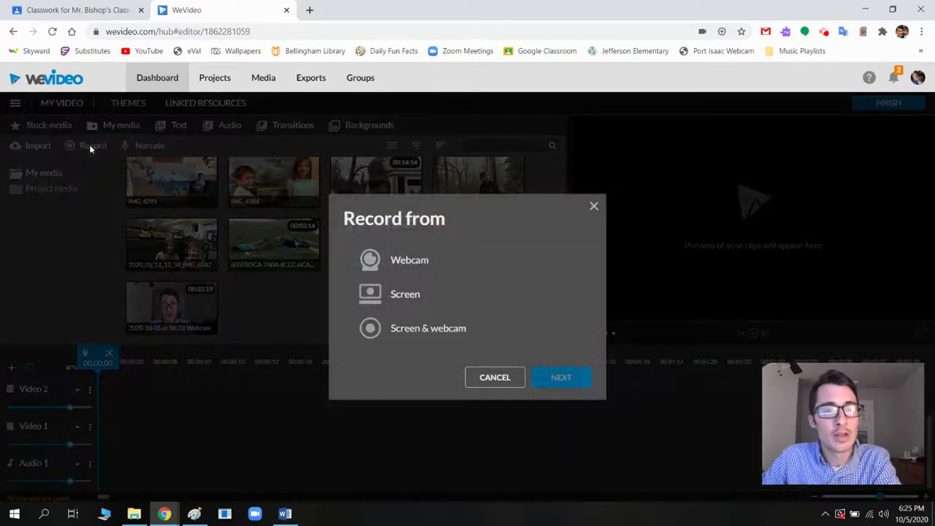
left_click(393, 268)
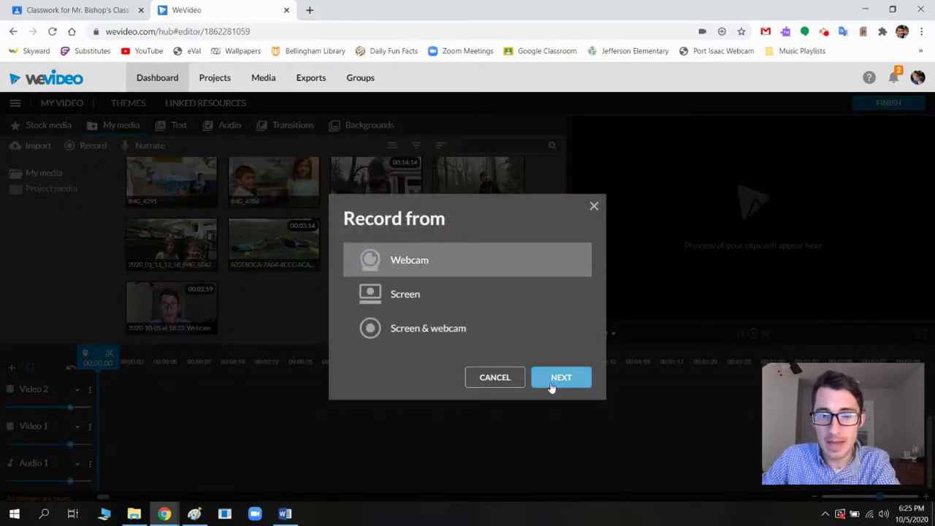
left_click(552, 380)
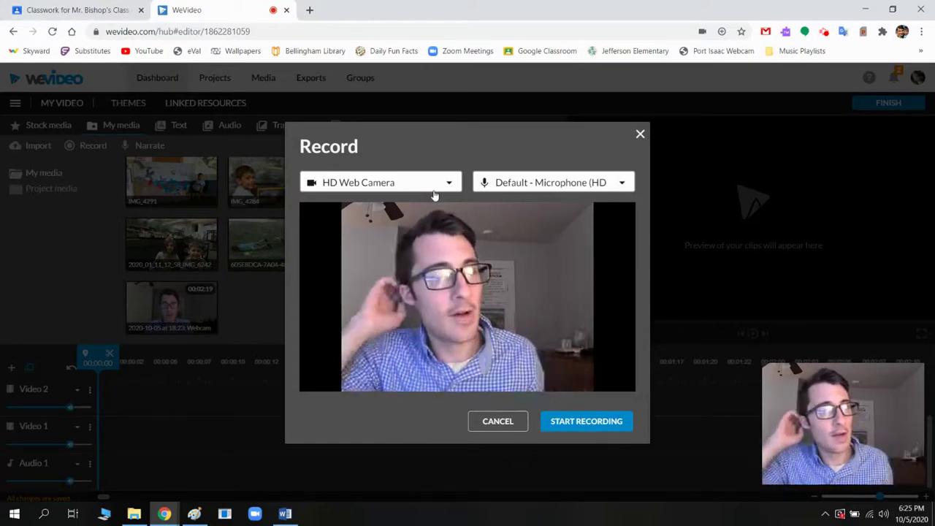
- Check the Classroom assignment instructions, then return to the Record dialog
left_click(76, 9)
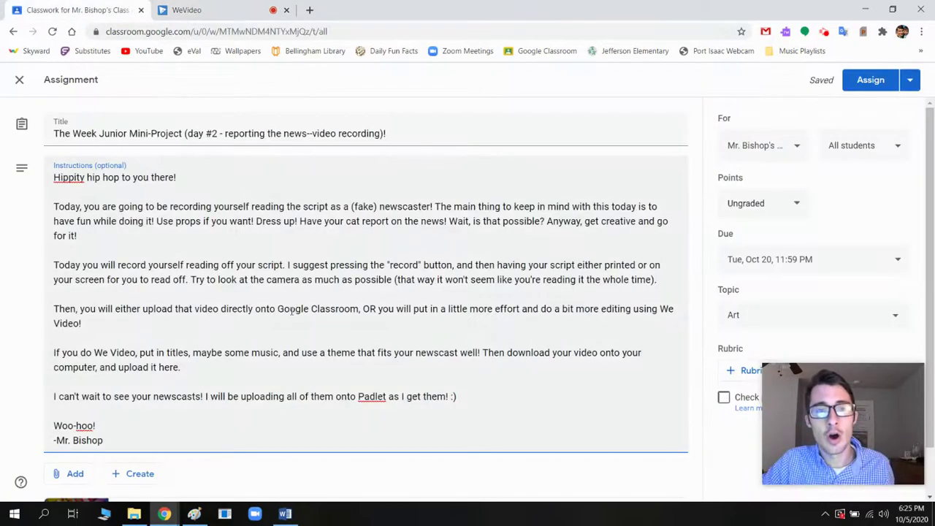
scroll(293, 311, "down", 2)
scroll(292, 219, "up", 2)
left_click(187, 9)
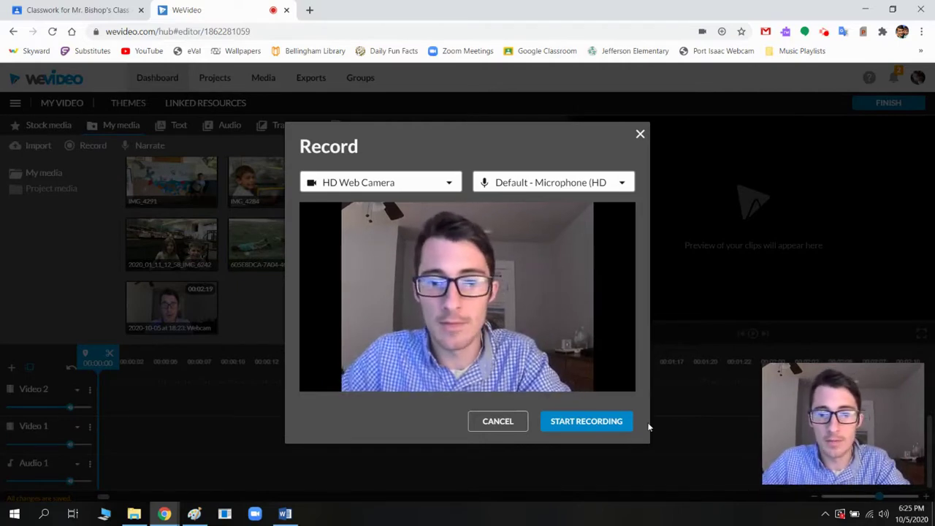
- Record a roughly 19-second webcam newscast take and save it to the project
left_click(587, 421)
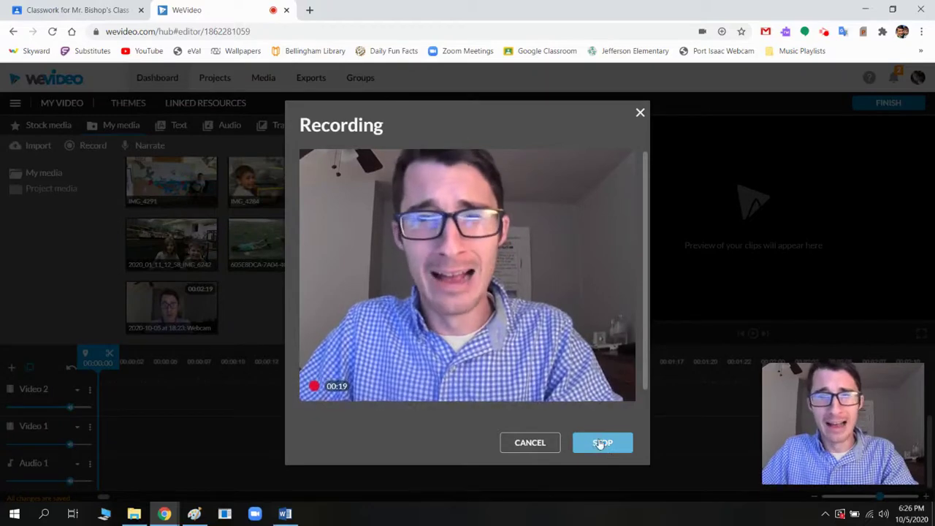
left_click(601, 444)
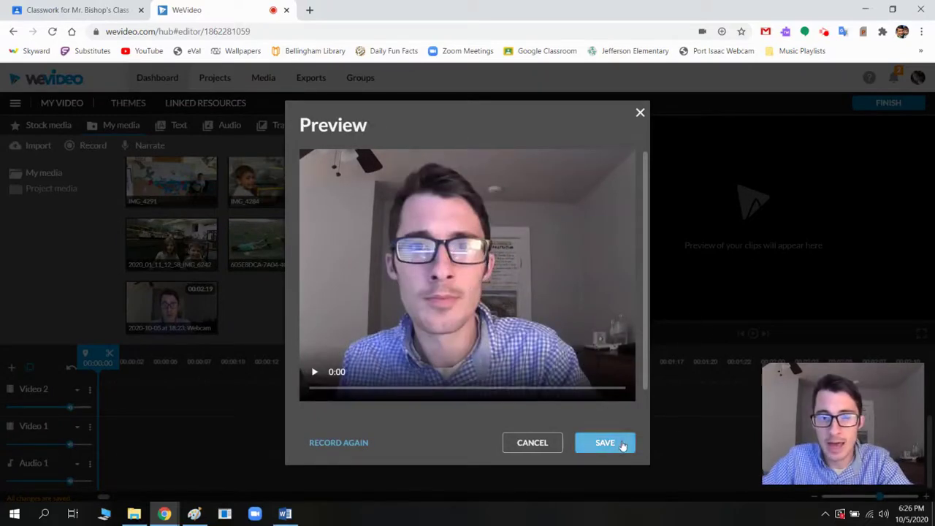
left_click(622, 446)
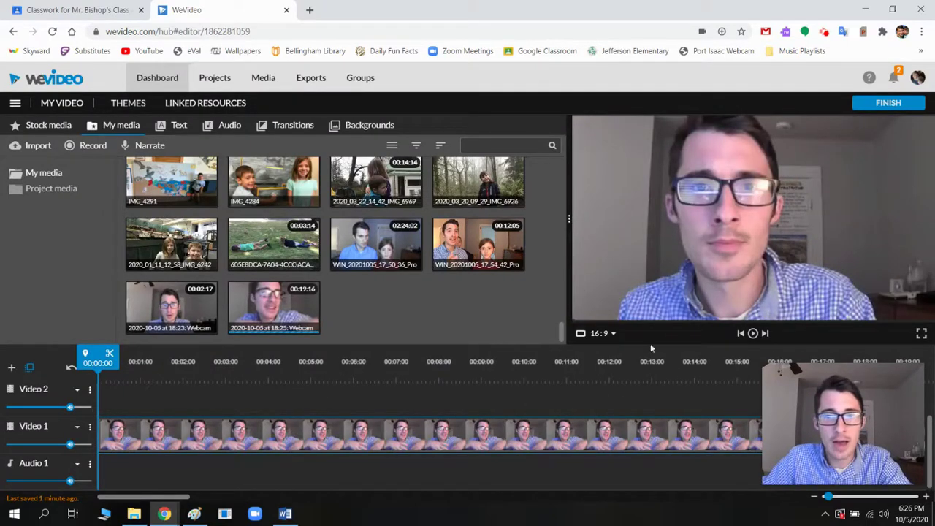
- Zoom the timeline out until the entire 19-second webcam clip is visible
mouse_move(889, 407)
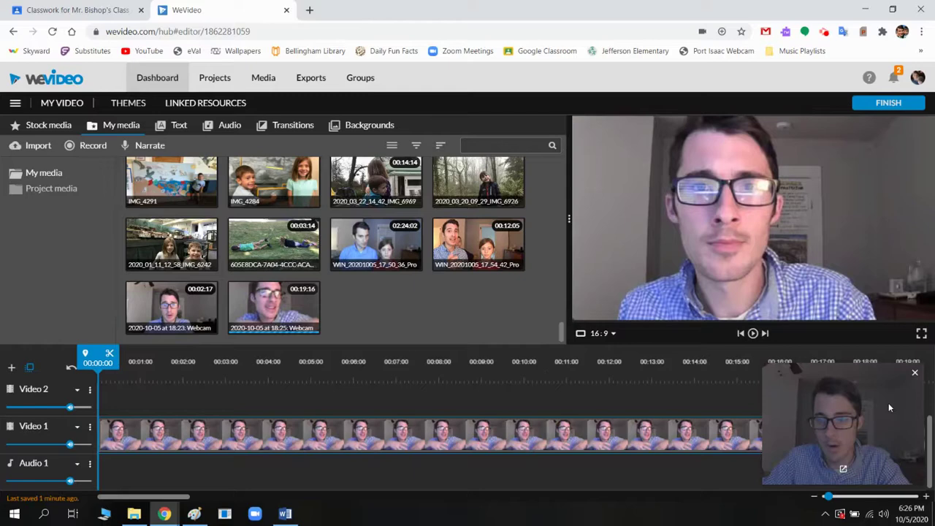
left_click_drag(839, 438, 891, 34)
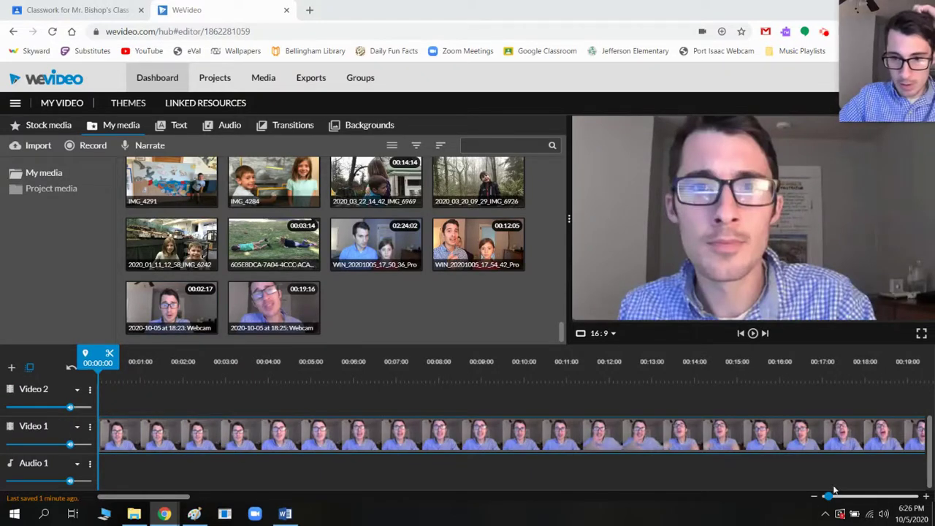
left_click_drag(830, 498, 823, 498)
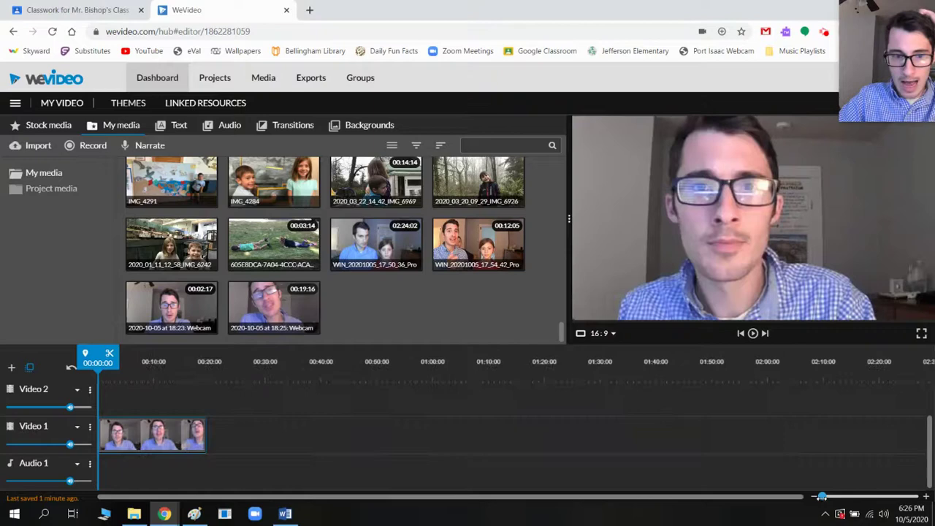
- Play a few seconds of the newscast clip, pause, and show the Text title templates
left_click(753, 333)
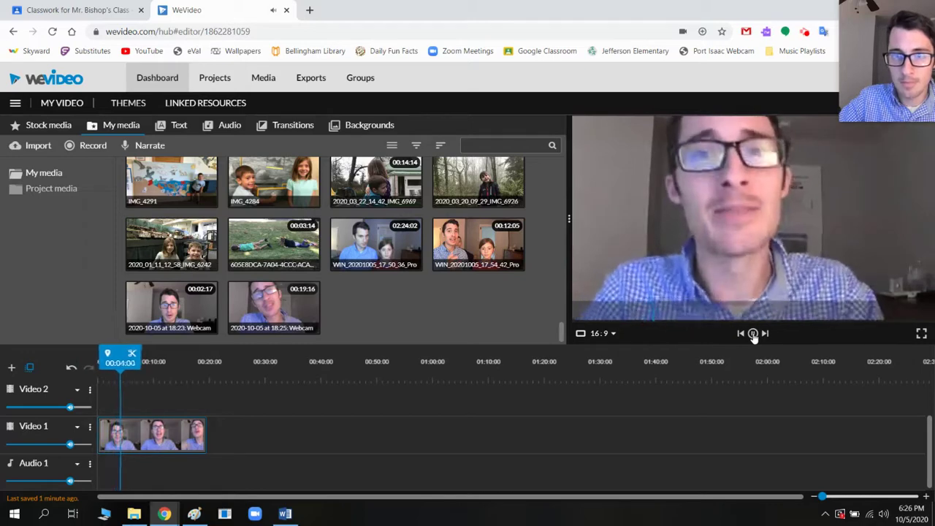
left_click(753, 333)
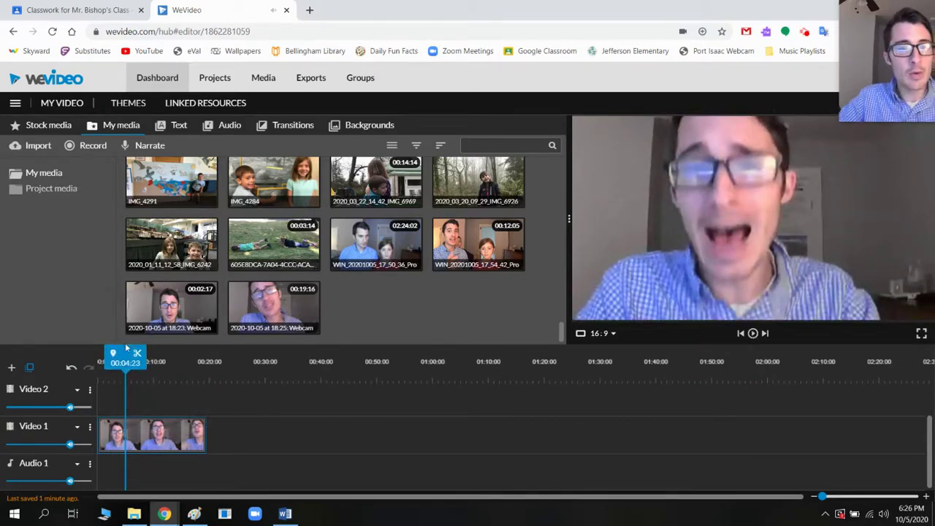
left_click(175, 126)
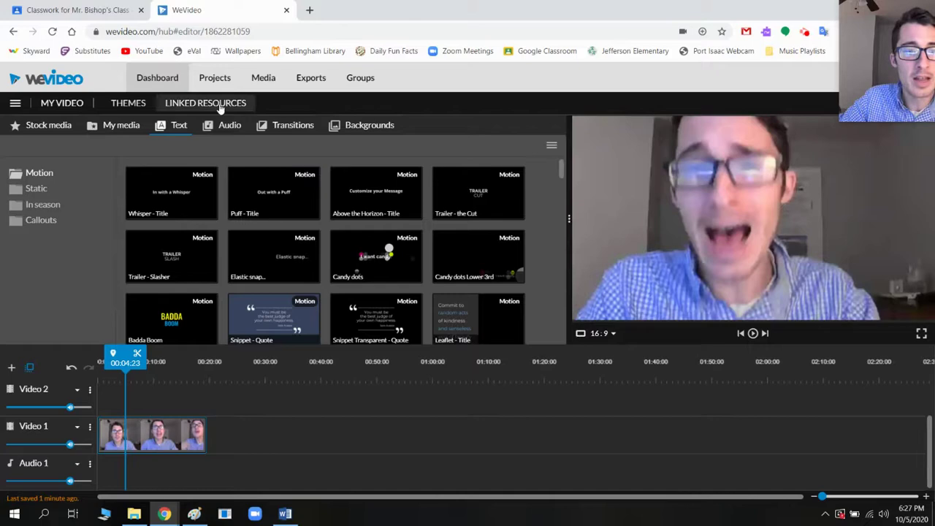
- Add the News Opener background and arrange it at the start of Video 1, ahead of the newscast
left_click(362, 127)
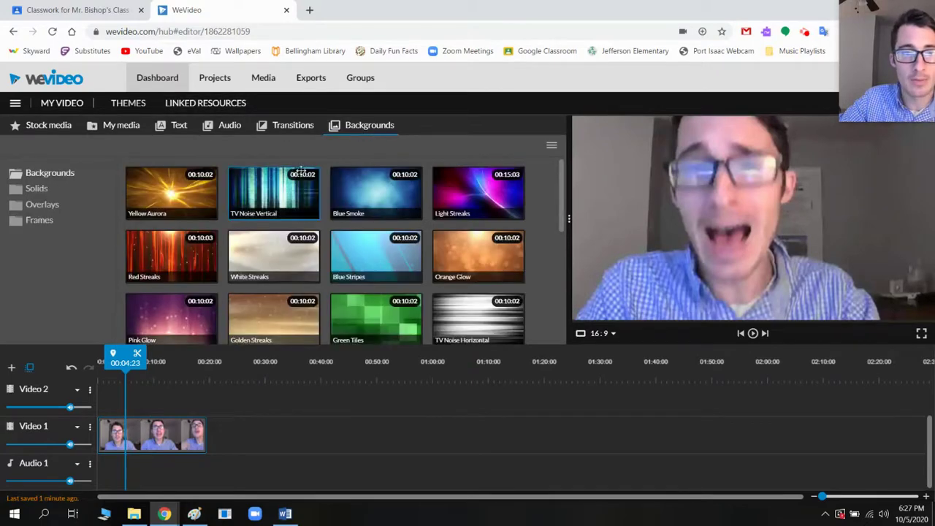
scroll(302, 170, "down", 5)
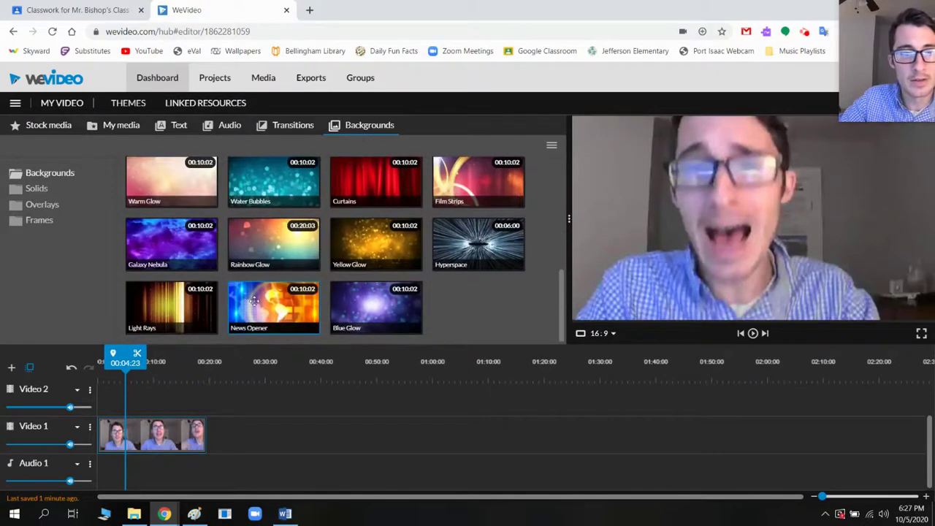
left_click_drag(254, 301, 113, 433)
left_click_drag(144, 467, 201, 468)
left_click_drag(132, 432, 139, 469)
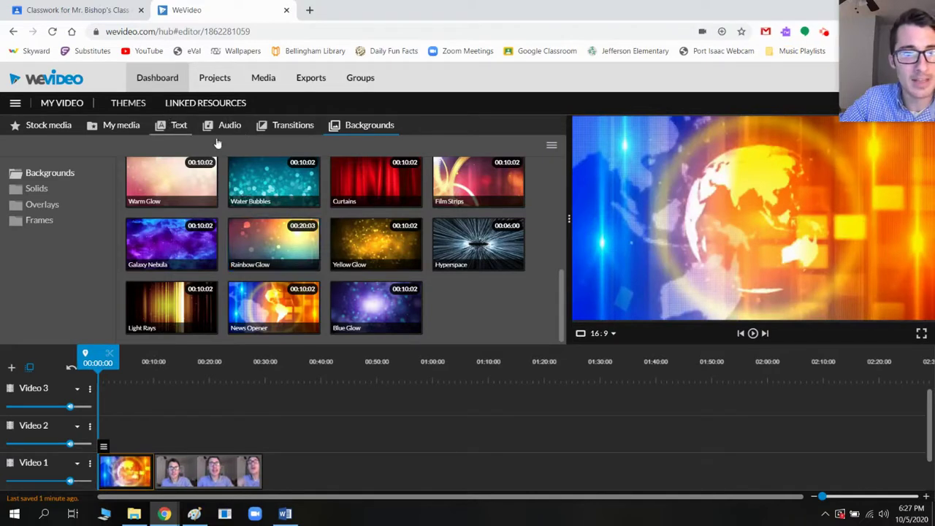
- Browse the text title templates
left_click(175, 125)
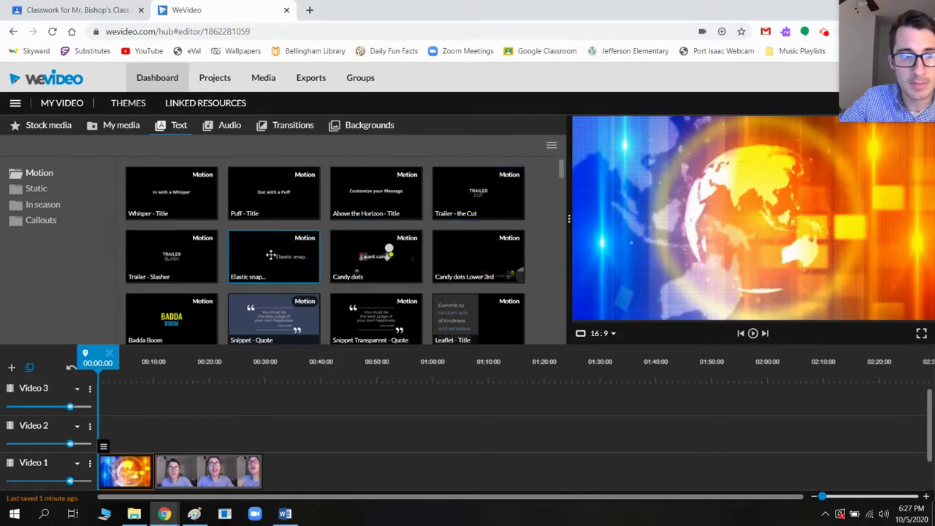
scroll(194, 251, "down", 1)
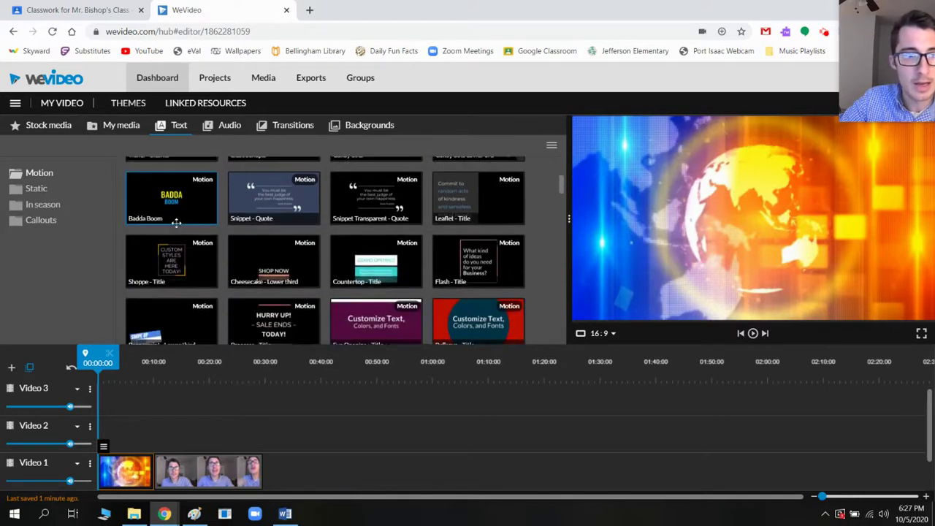
scroll(199, 257, "up", 1)
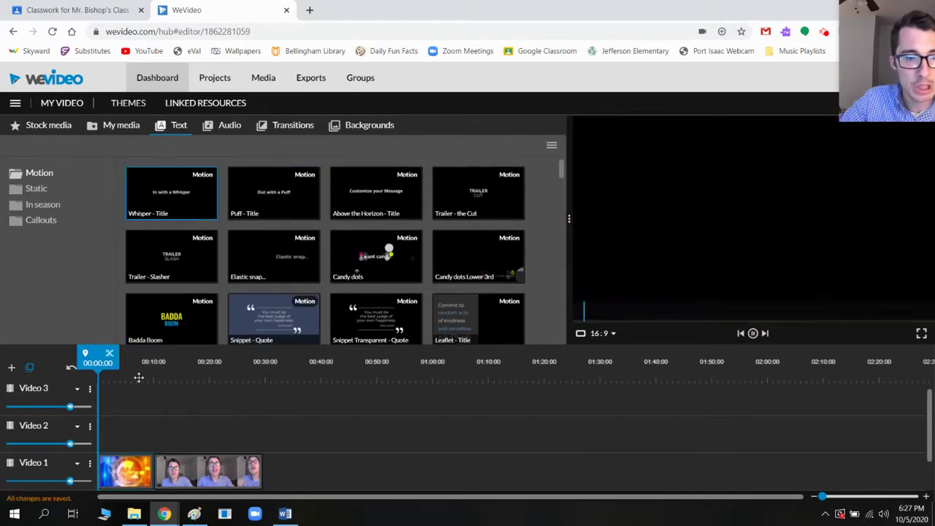
- Review the News Opener clip editor without changes, then add 'Puff - Title' at Video 2's start
scroll(119, 480, "down", 1)
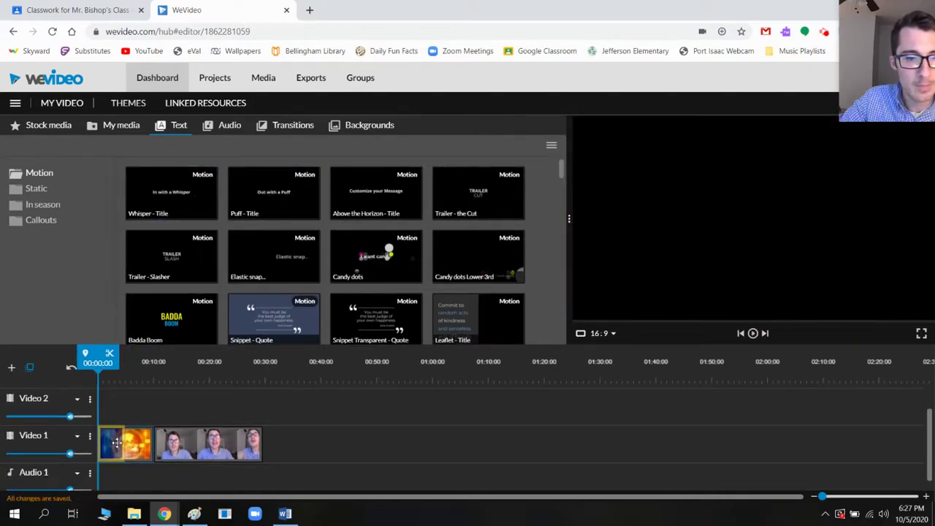
left_click_drag(116, 443, 264, 195)
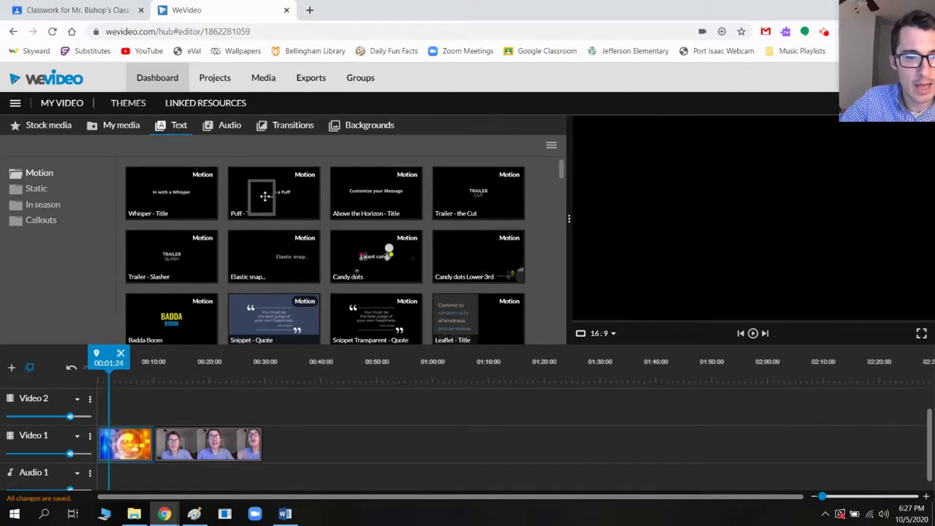
left_click(125, 439)
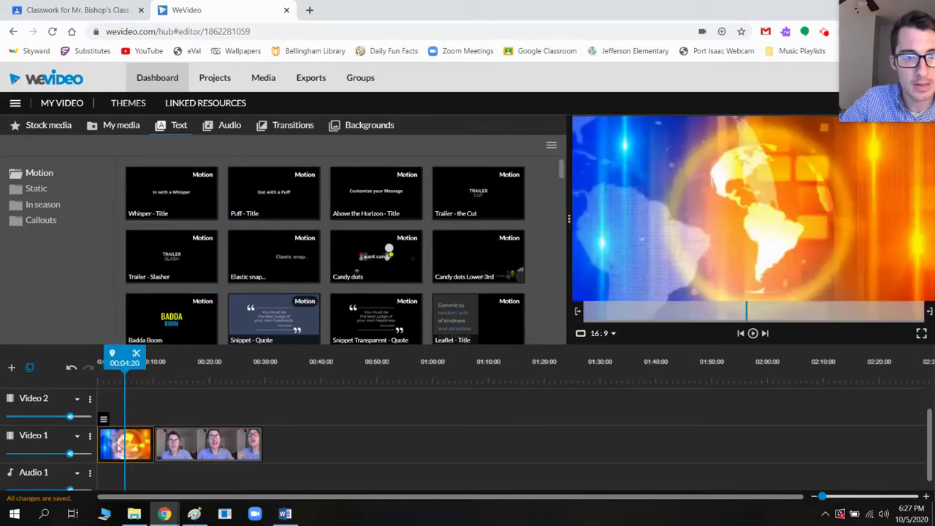
mouse_move(106, 421)
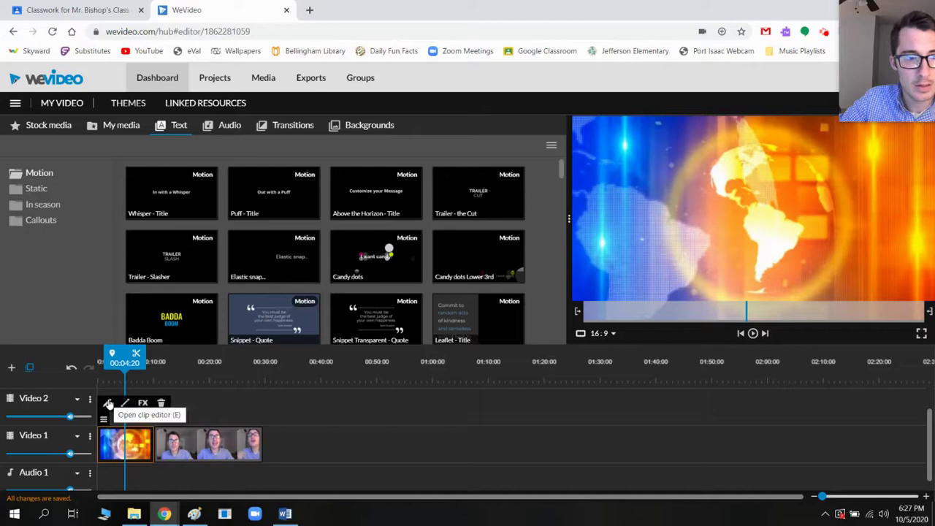
left_click(108, 403)
left_click(59, 129)
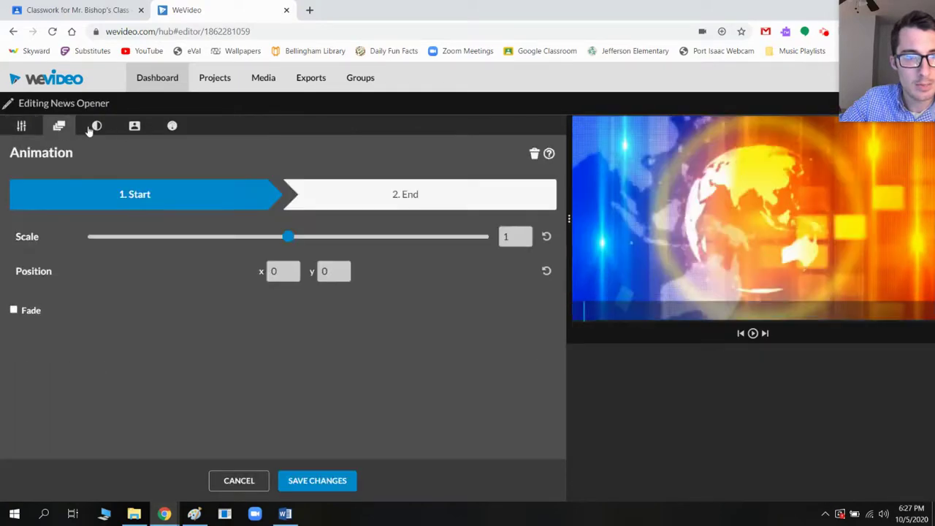
left_click(97, 128)
left_click(134, 127)
left_click(23, 126)
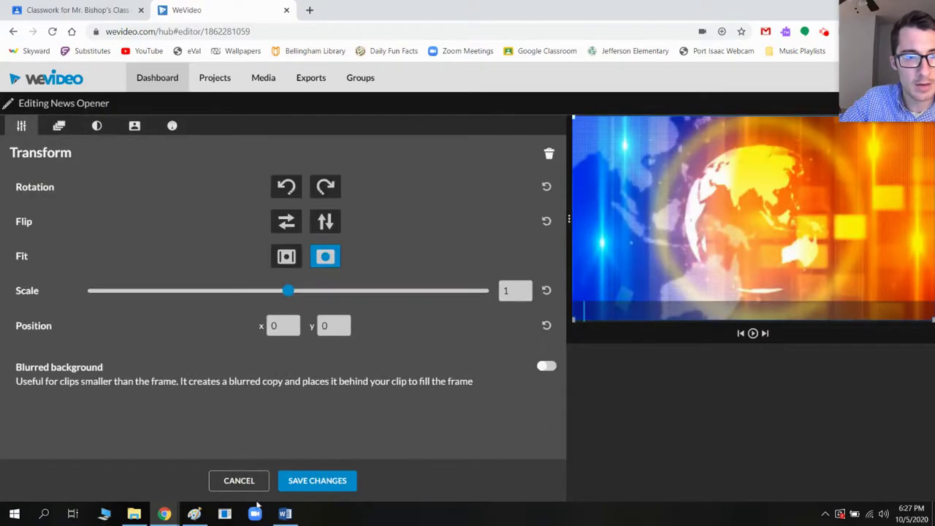
left_click(241, 481)
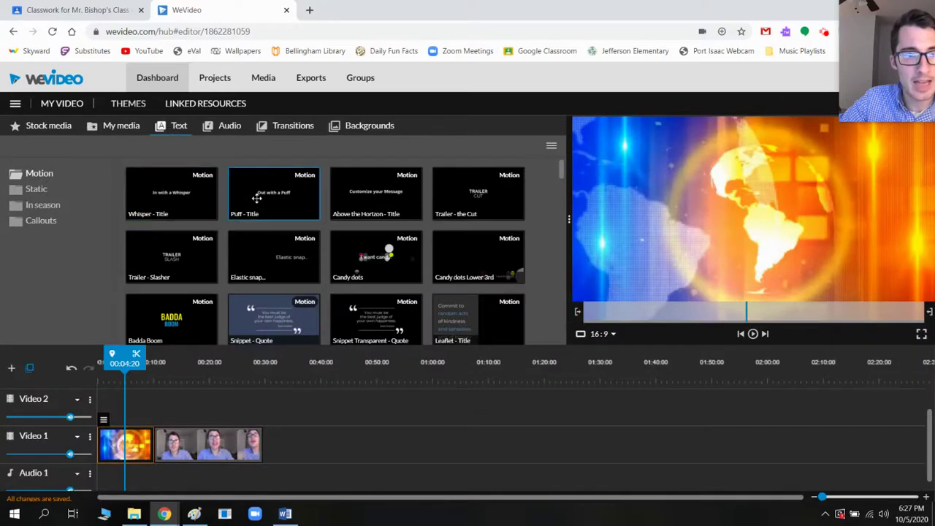
left_click_drag(257, 197, 154, 407)
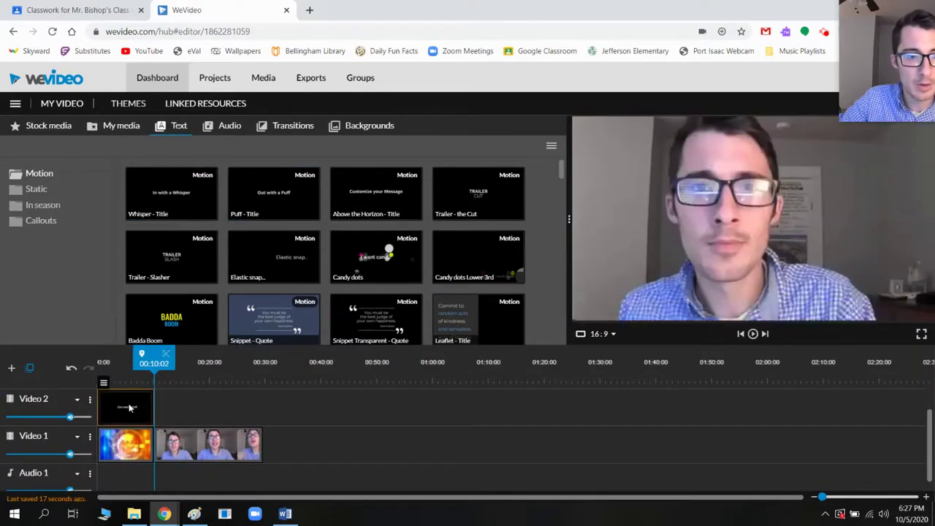
- Change the Puff title to 'Daily News with' plus the teacher's name, save, and preview it
left_click(133, 377)
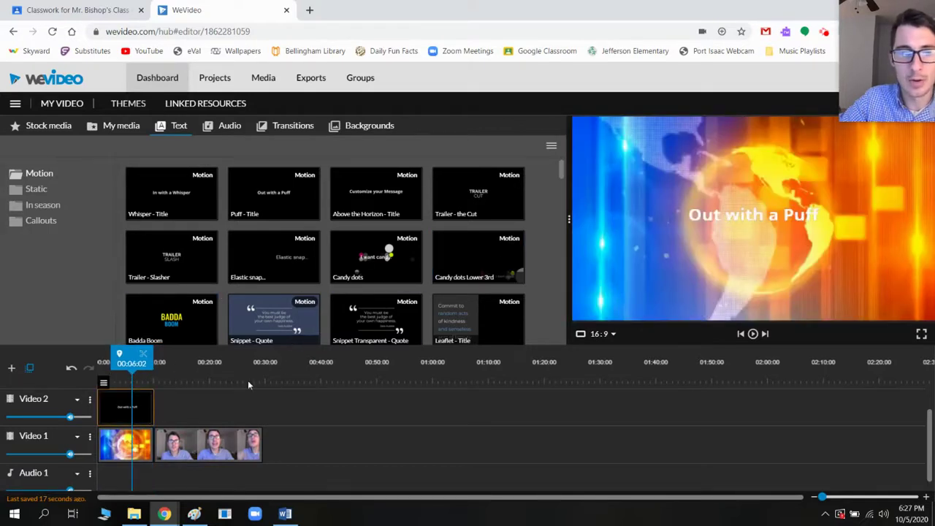
double_click(137, 402)
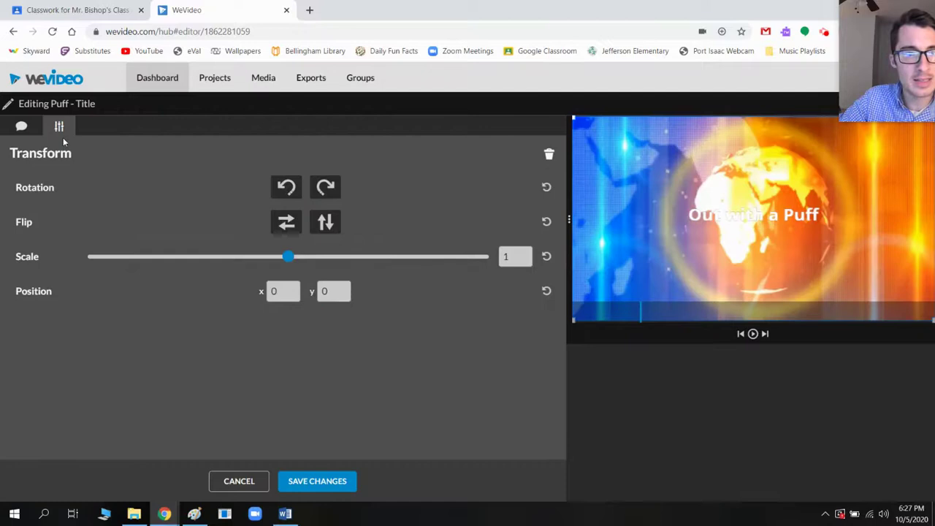
left_click(23, 128)
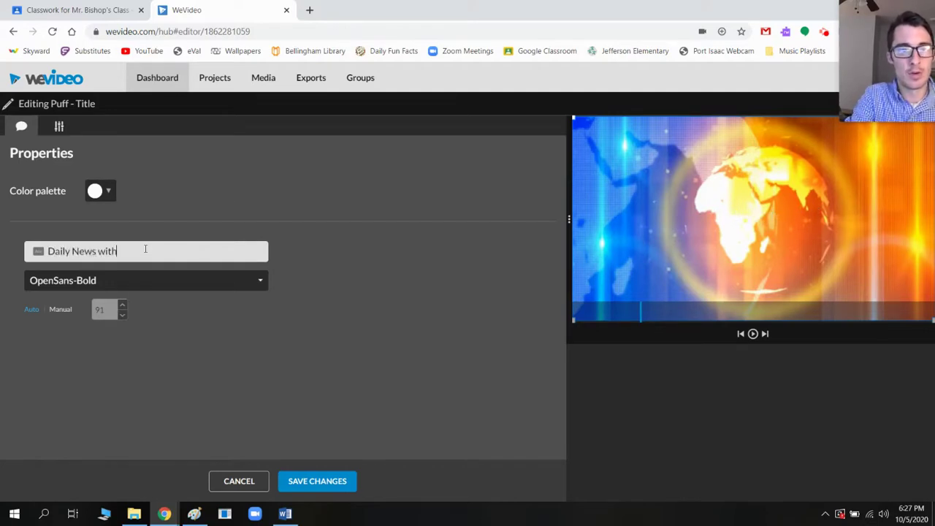
left_click(353, 426)
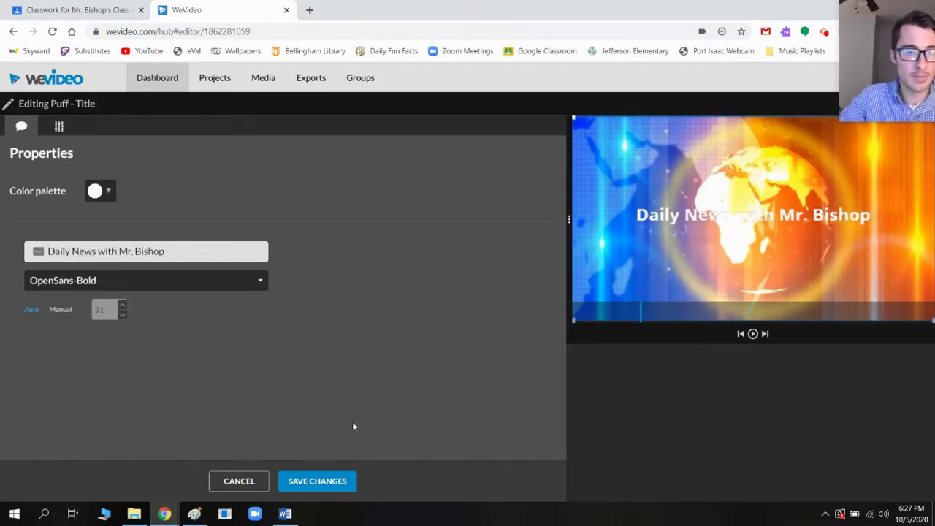
left_click(336, 488)
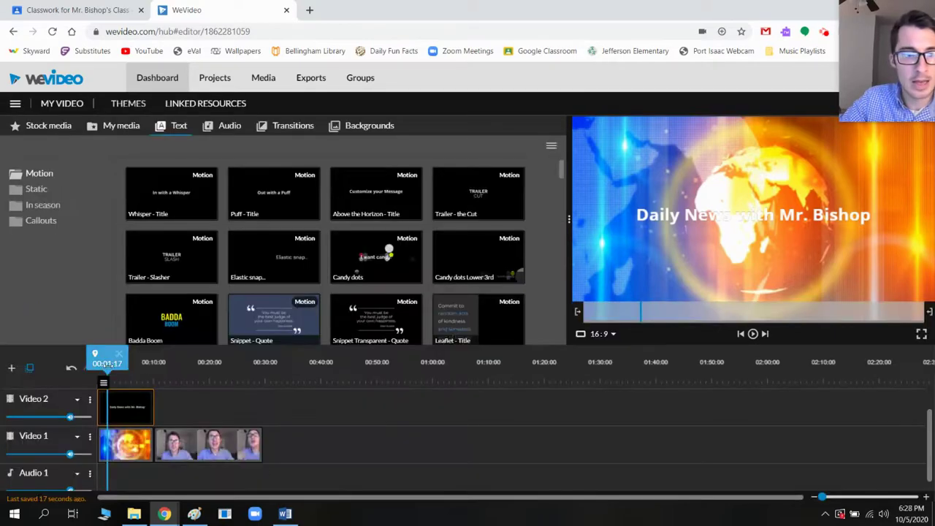
left_click(753, 334)
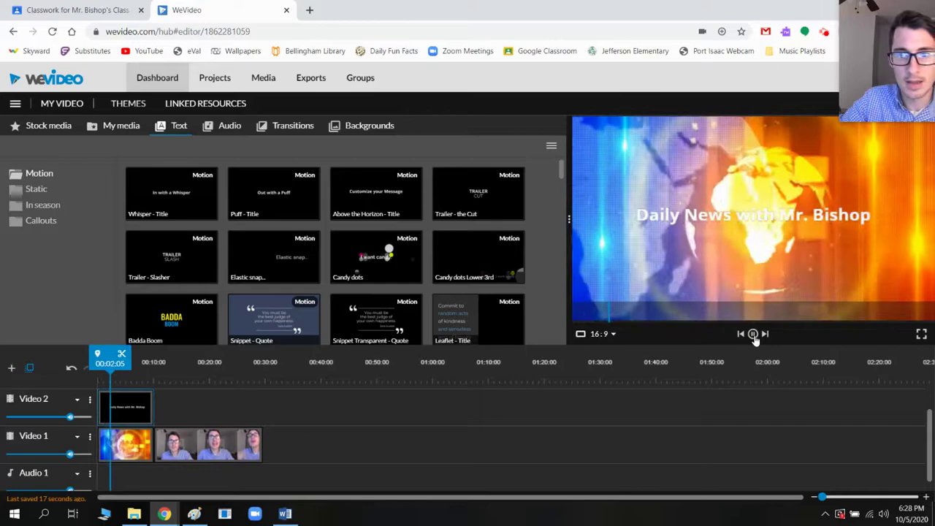
left_click(754, 340)
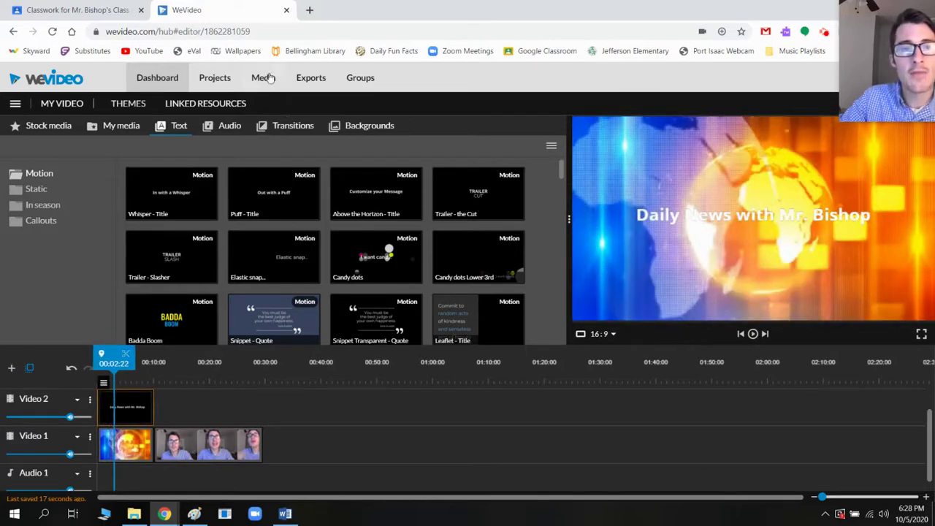
- Open the Audio library's Sound Effects and browse the Weather, Other, Nature, Events and Animals folders
left_click(228, 127)
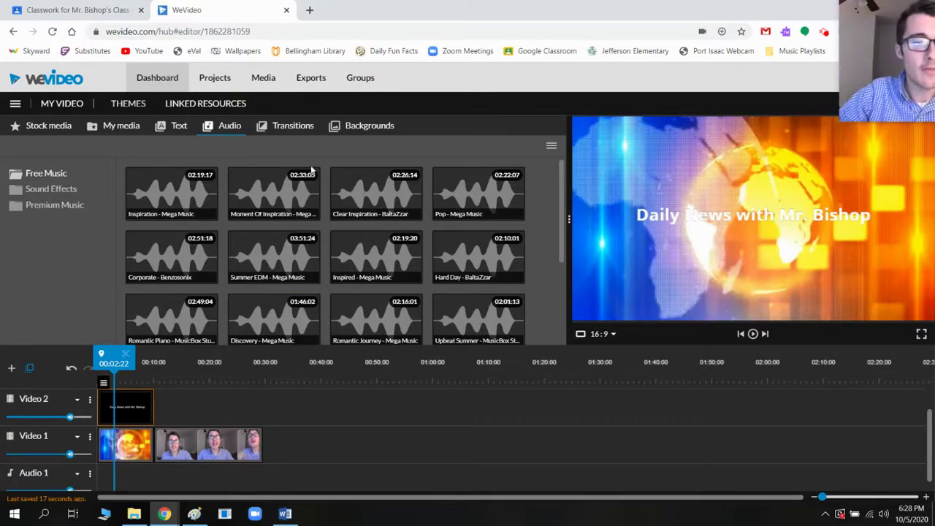
left_click(52, 189)
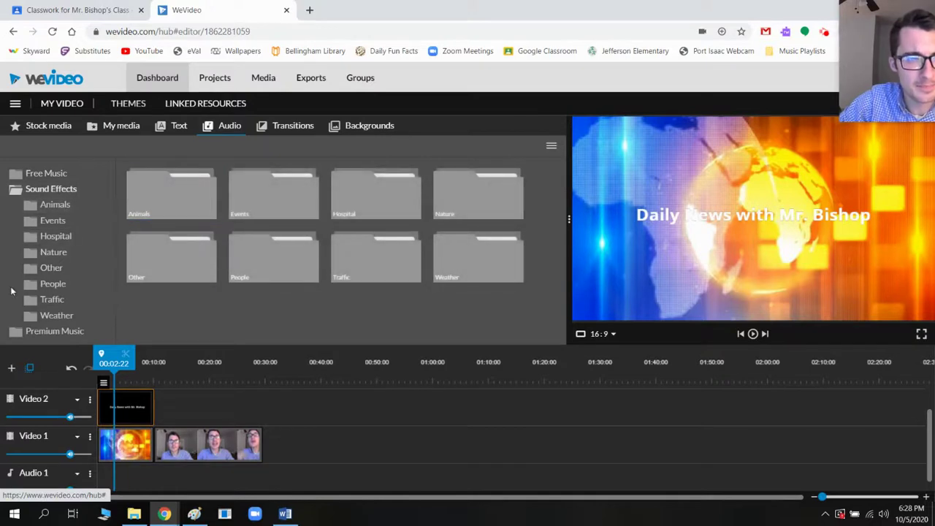
left_click(44, 316)
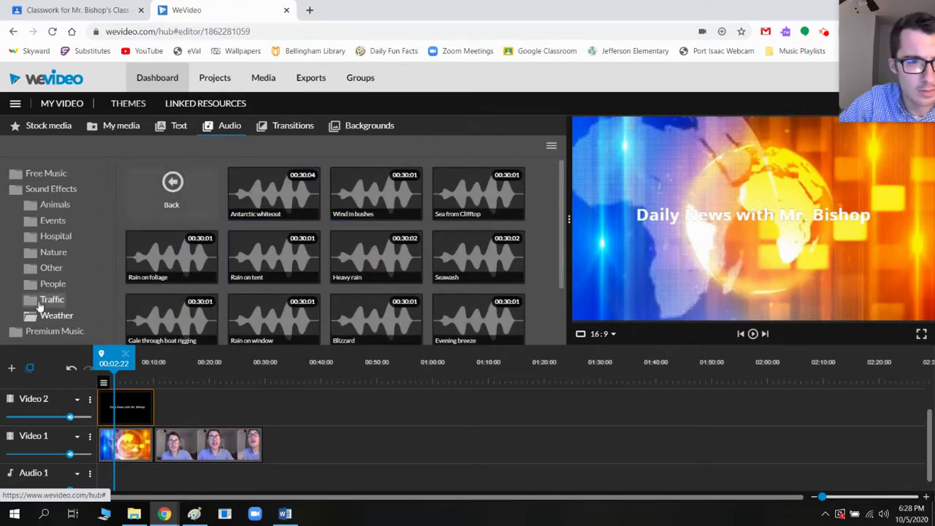
left_click(50, 268)
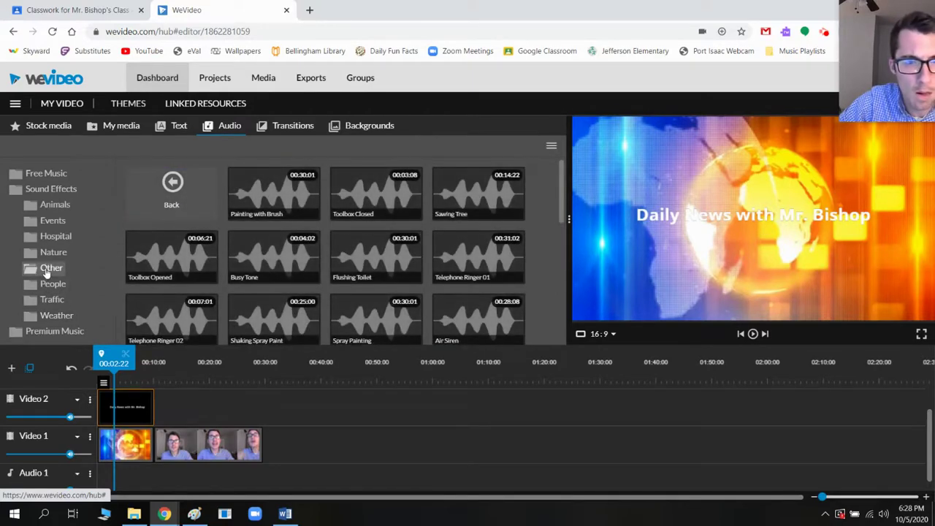
left_click(48, 253)
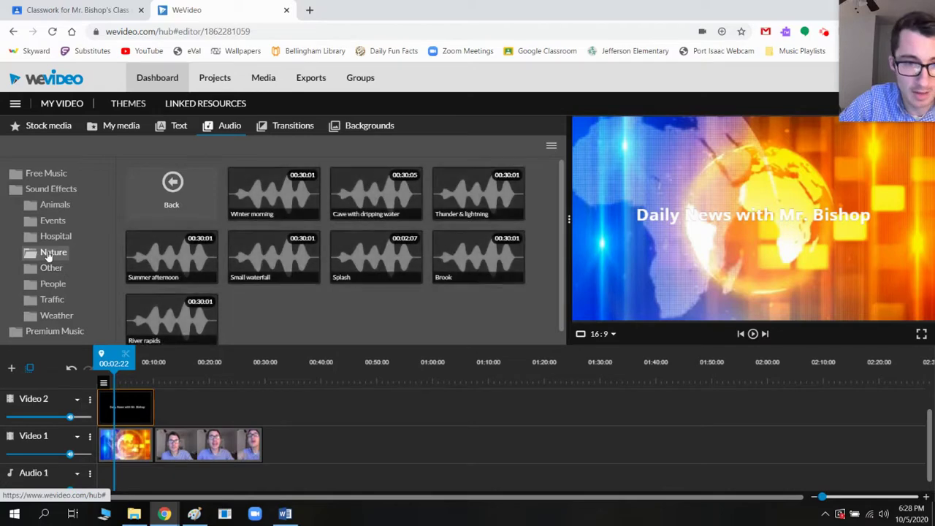
left_click(51, 221)
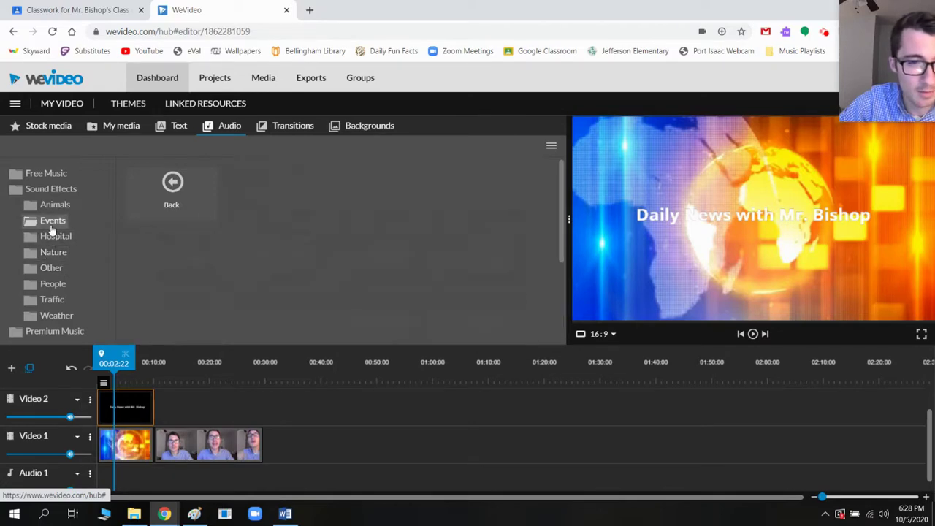
scroll(413, 267, "down", 2)
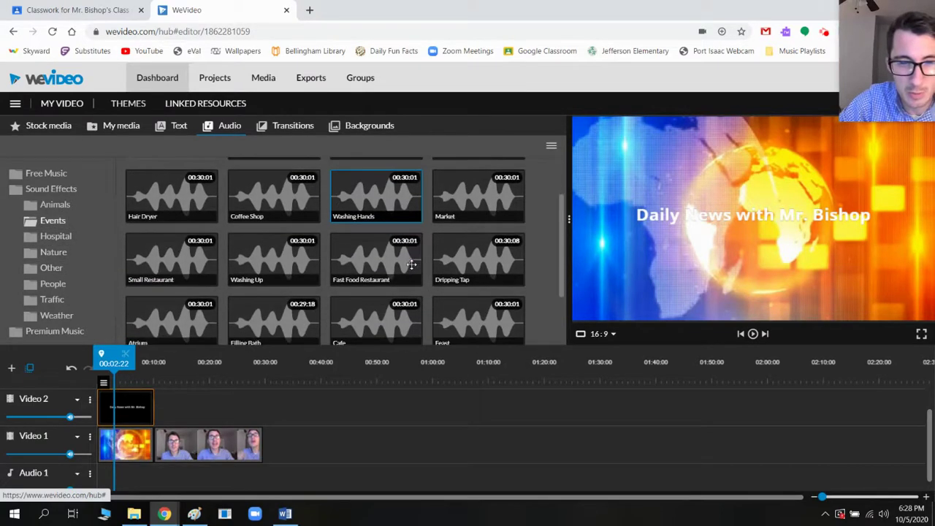
scroll(422, 270, "down", 1)
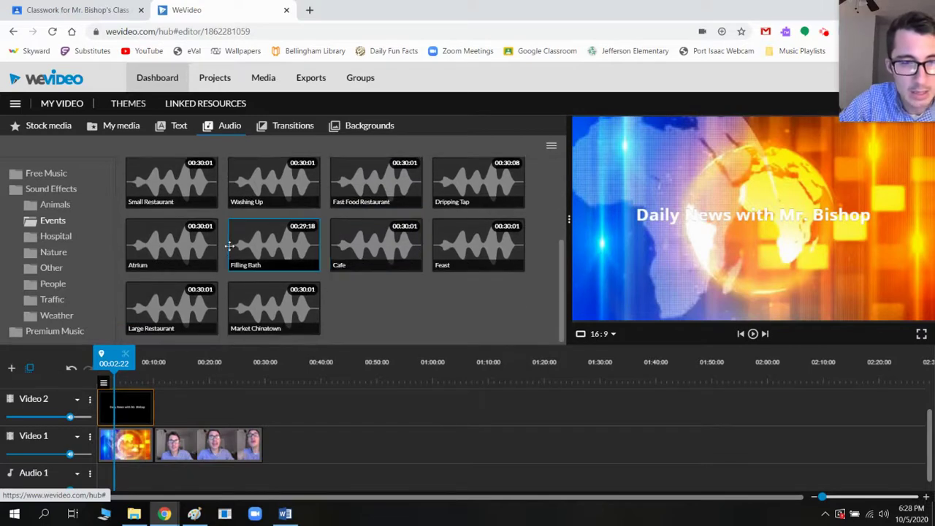
left_click(53, 208)
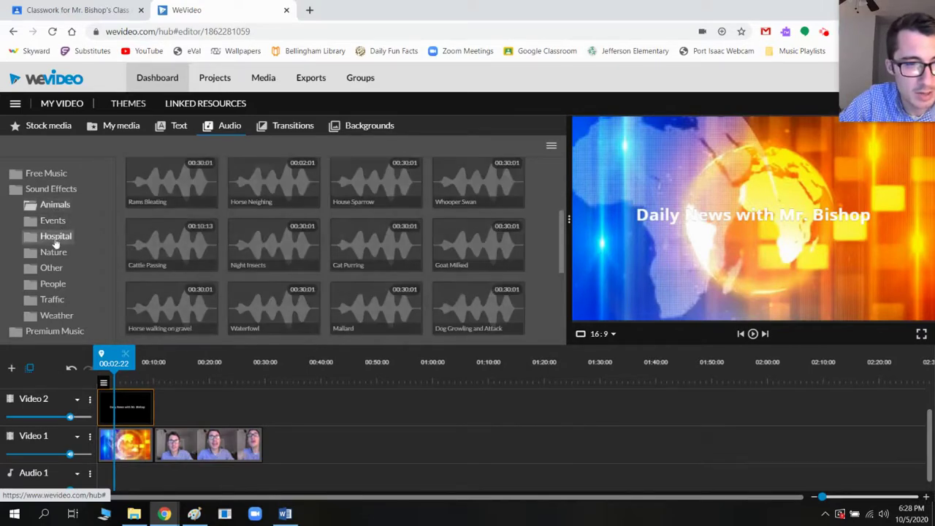
left_click(54, 253)
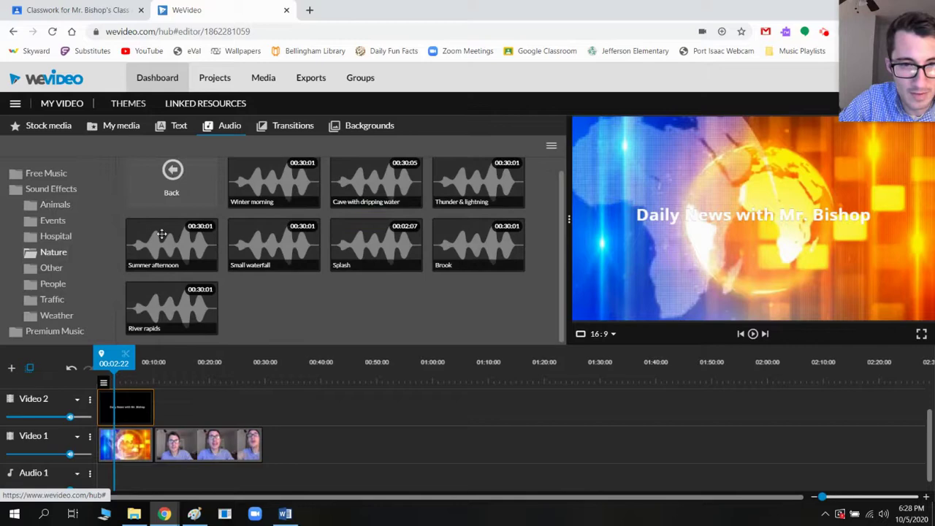
left_click(52, 270)
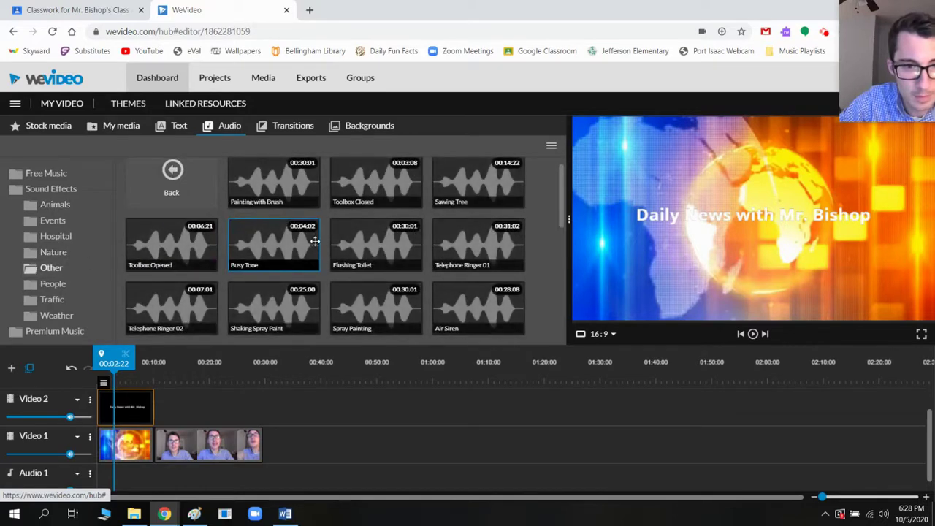
- Preview the Busy Tone and Bell sounds, then browse the People, Traffic and Weather effects
left_click(278, 243)
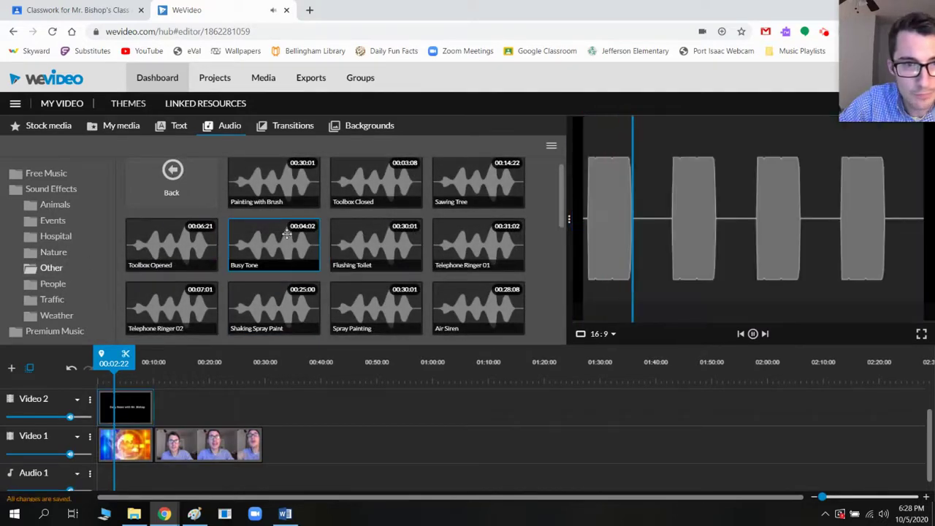
scroll(287, 234, "down", 2)
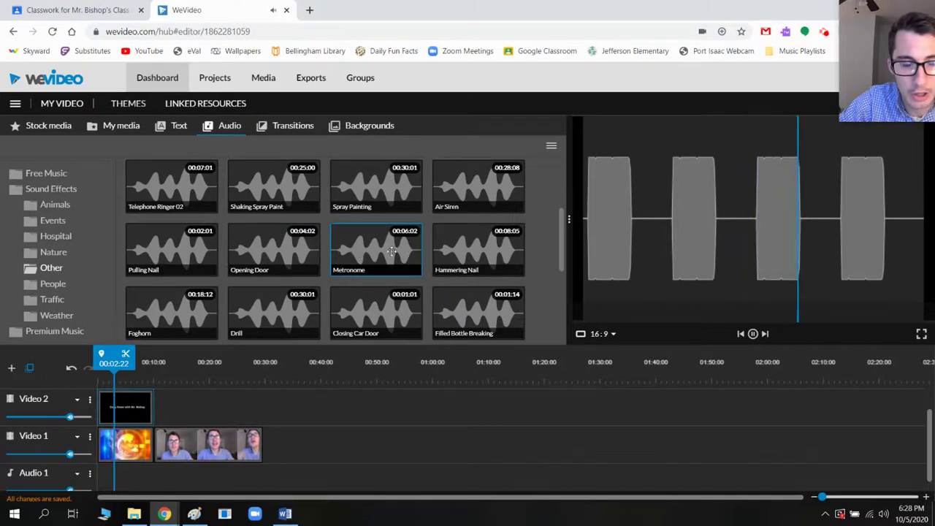
scroll(393, 251, "down", 3)
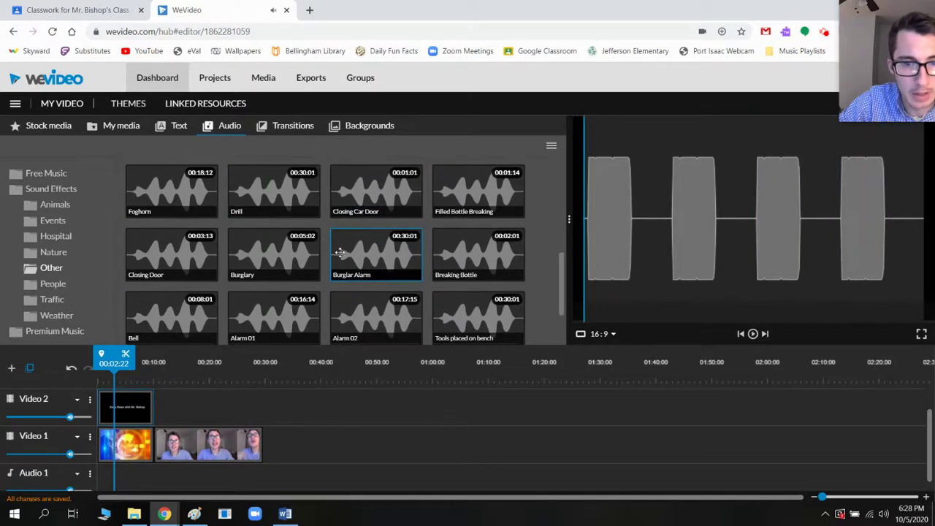
scroll(341, 252, "down", 1)
left_click(162, 265)
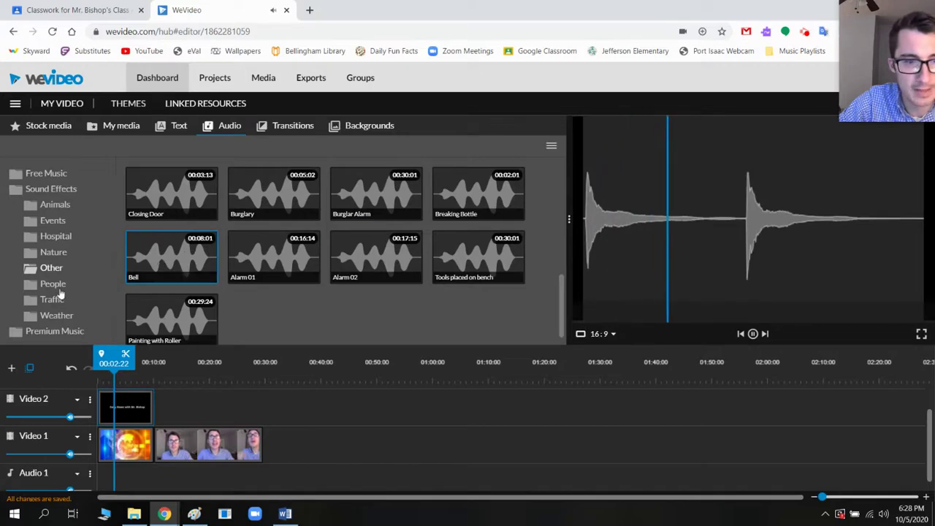
left_click(53, 286)
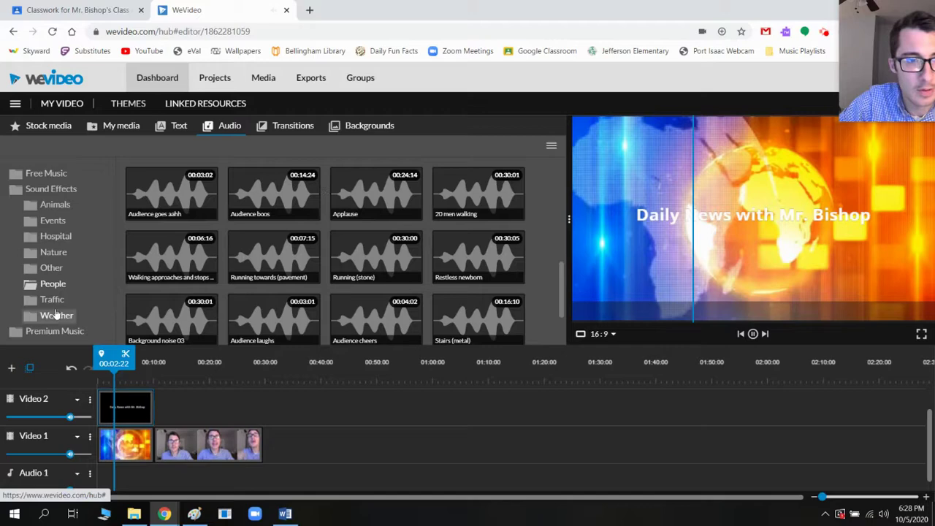
left_click(52, 300)
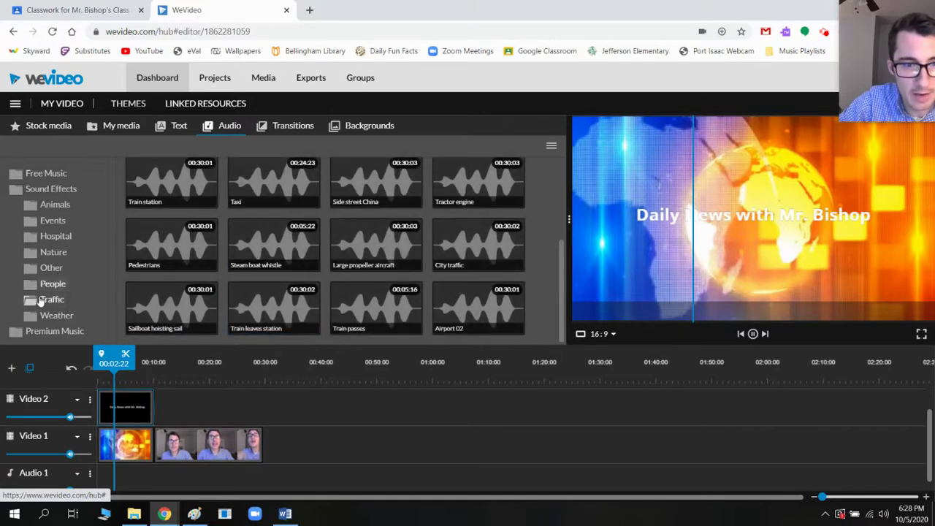
left_click(54, 315)
scroll(292, 252, "up", 1)
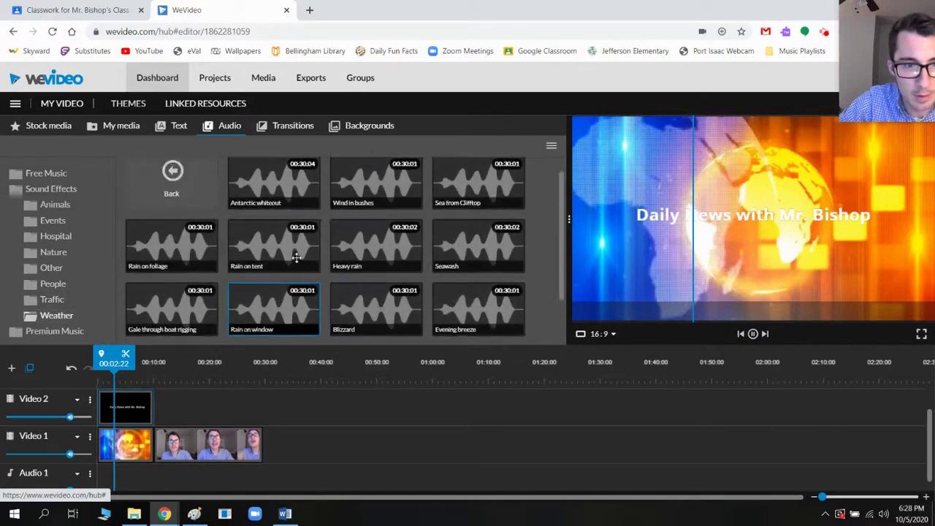
scroll(373, 256, "down", 1)
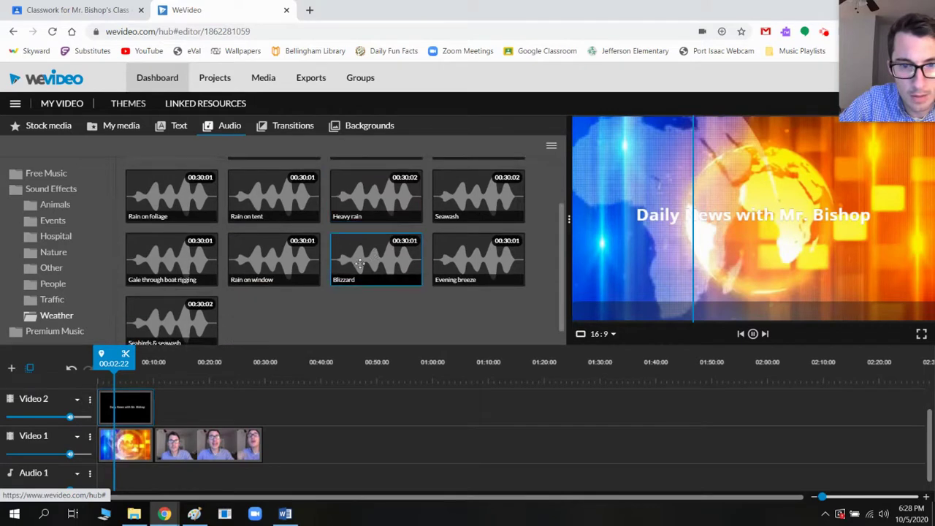
scroll(358, 262, "up", 1)
left_click(140, 205)
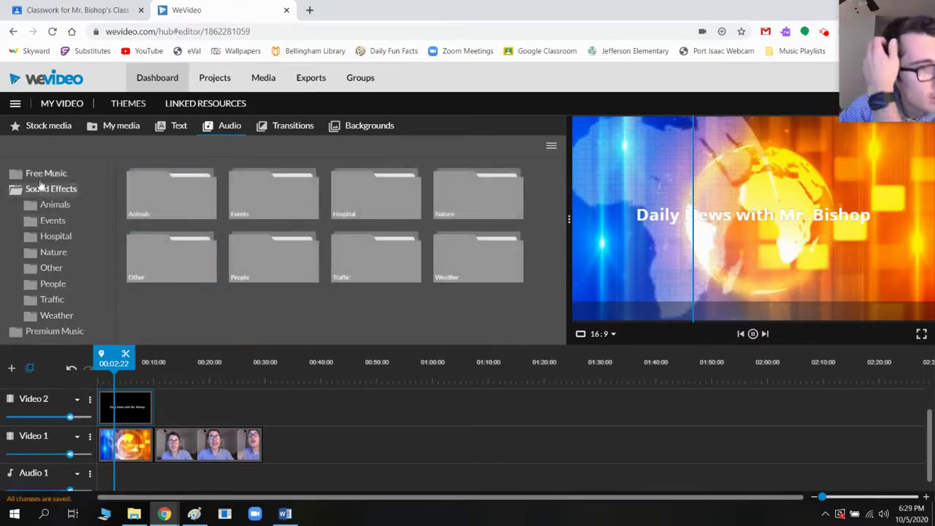
- Open the People sound effects and scroll down to the Applause clip
left_click(55, 284)
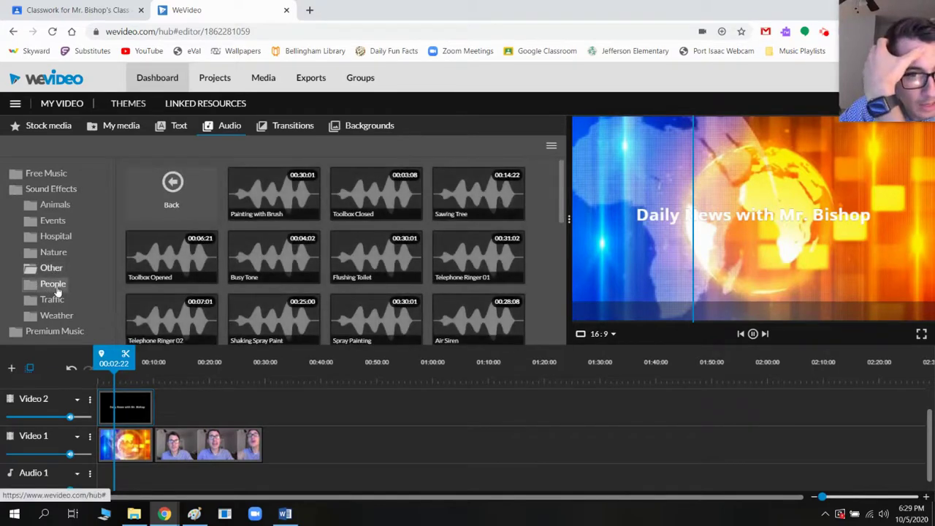
left_click(55, 285)
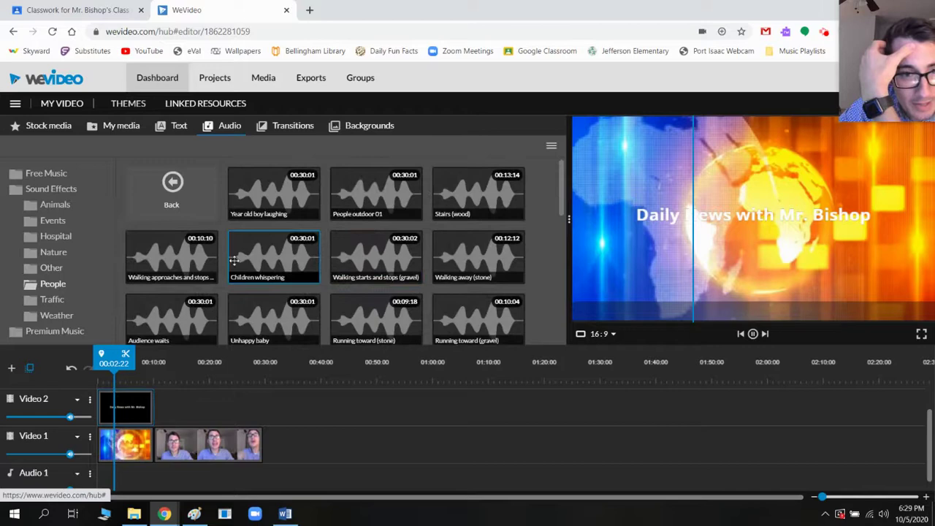
scroll(415, 261, "down", 1)
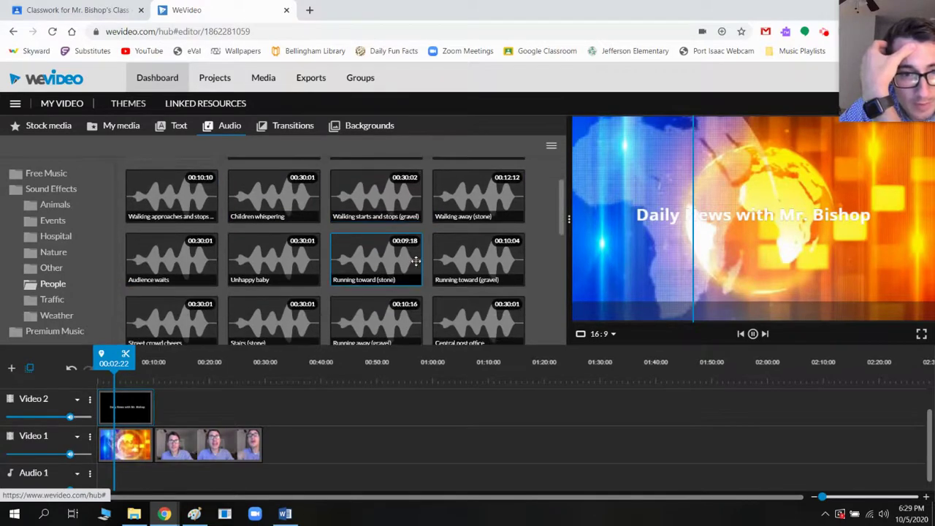
scroll(387, 245, "down", 2)
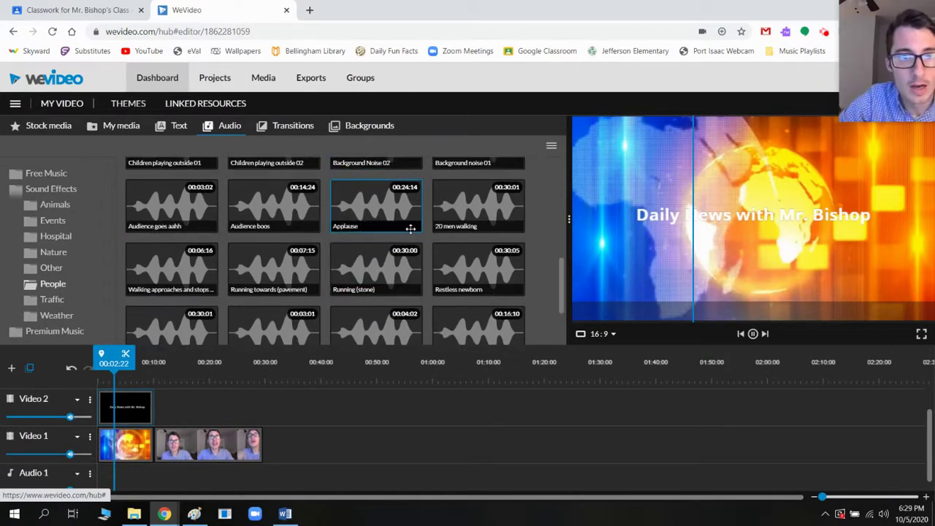
- Add the Applause sound effect to the start of Audio 1 and play the intro back
left_click_drag(402, 207, 152, 462)
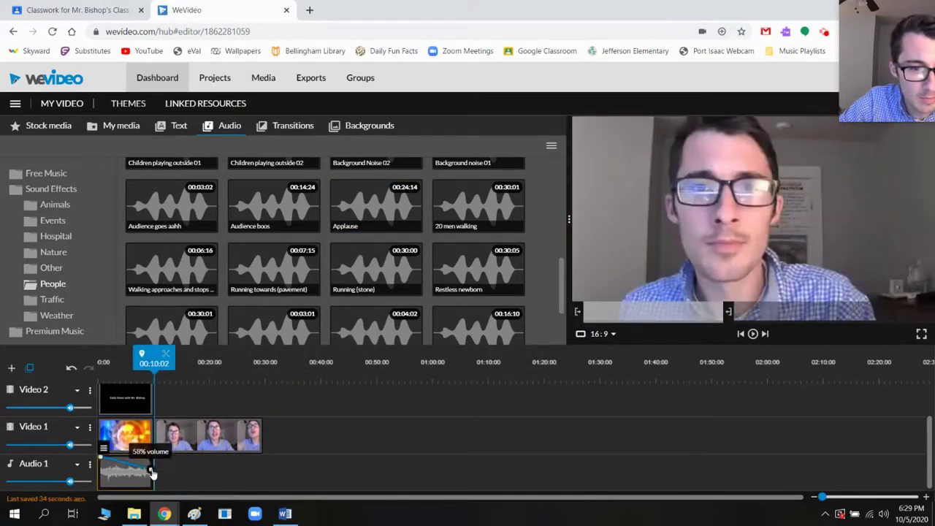
left_click(741, 334)
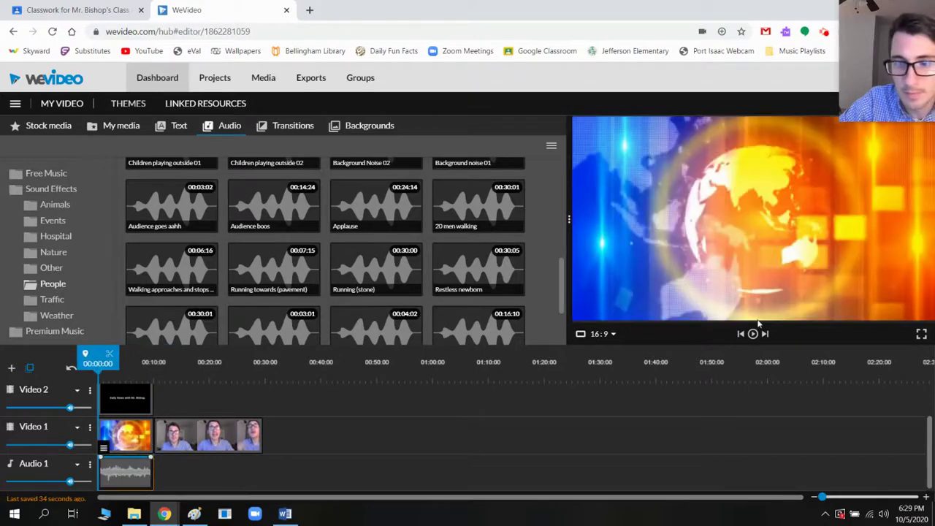
left_click(753, 334)
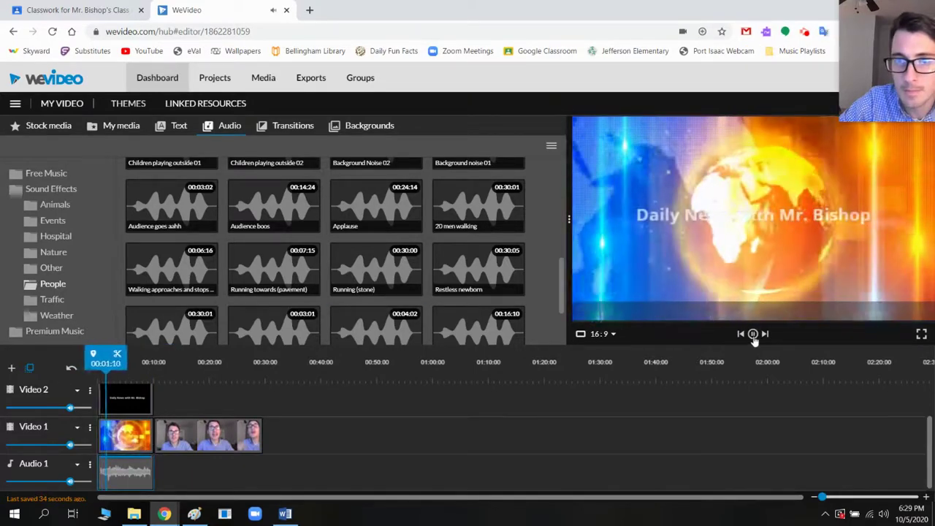
left_click(752, 334)
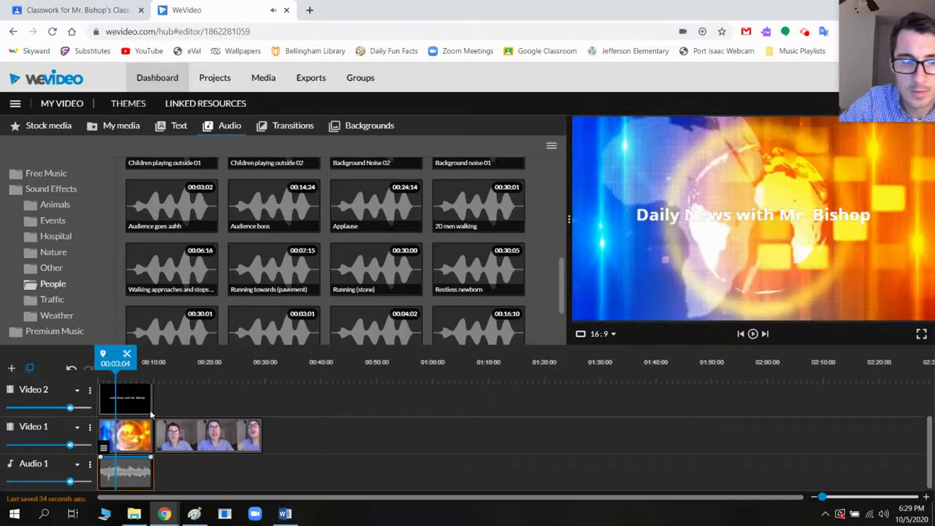
- Set the applause volume to 78% at its start, rising to 100% at its end
left_click_drag(103, 462, 102, 468)
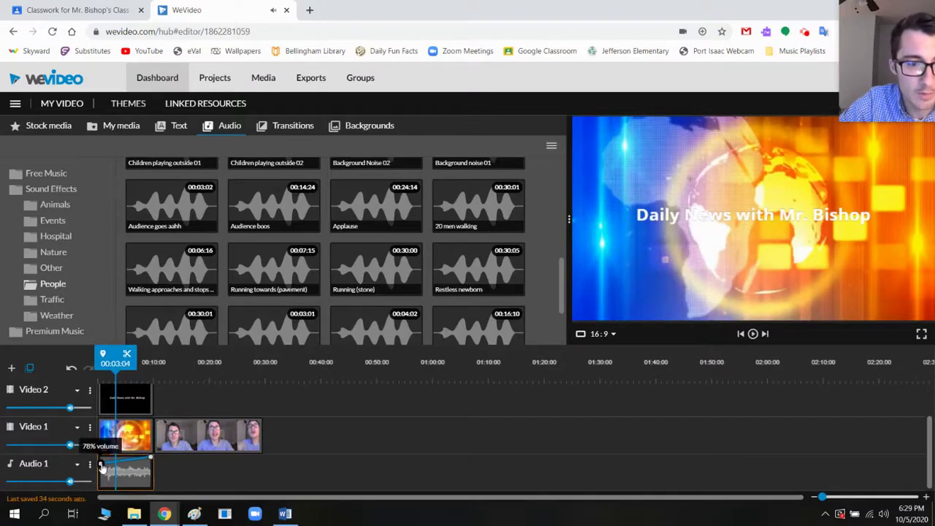
mouse_move(150, 462)
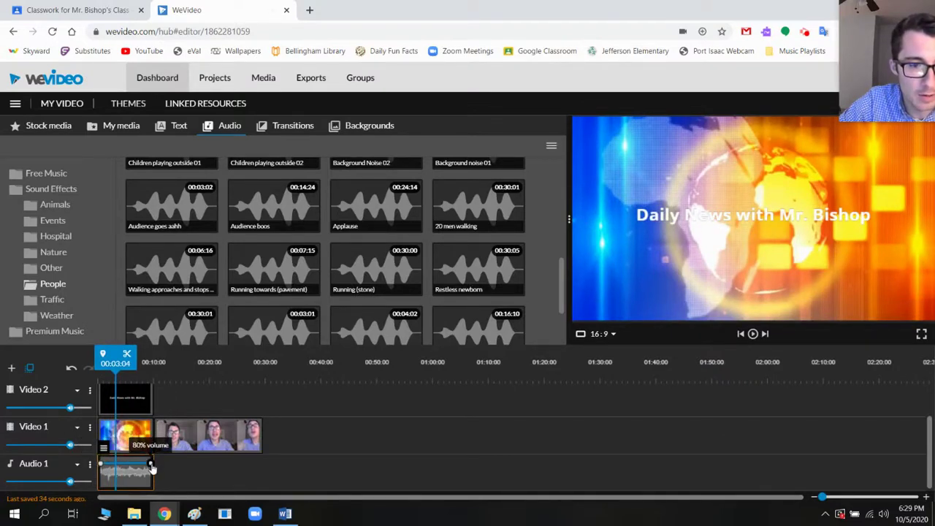
left_click_drag(151, 469, 159, 438)
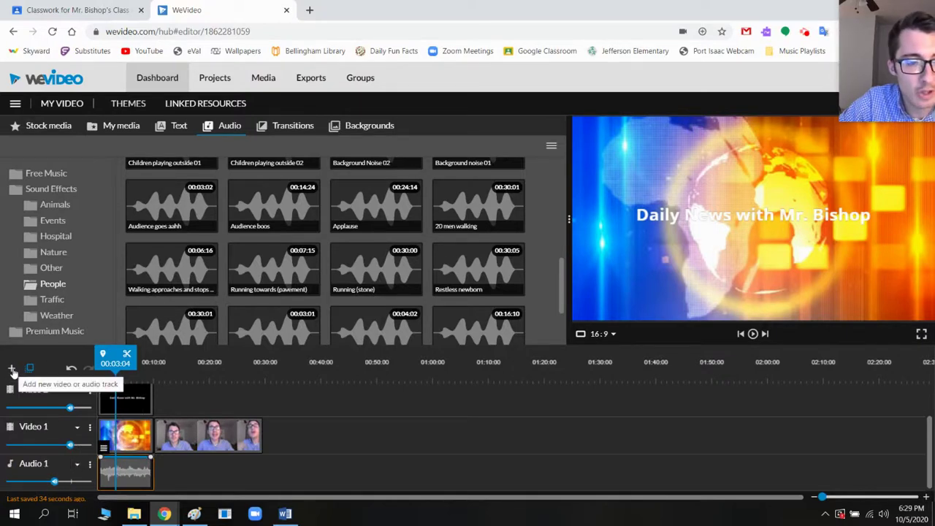
- Add a new audio track, Audio 2, to the timeline
left_click(12, 370)
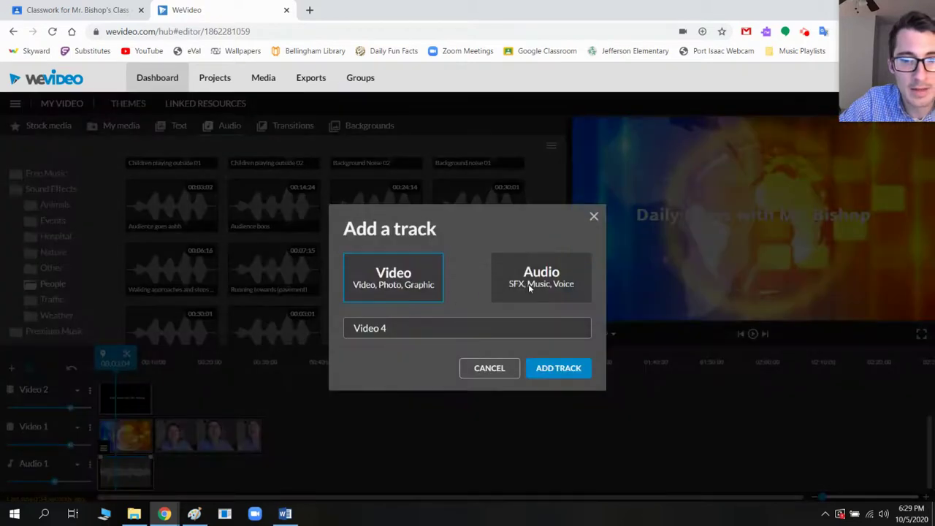
left_click(531, 289)
left_click(558, 369)
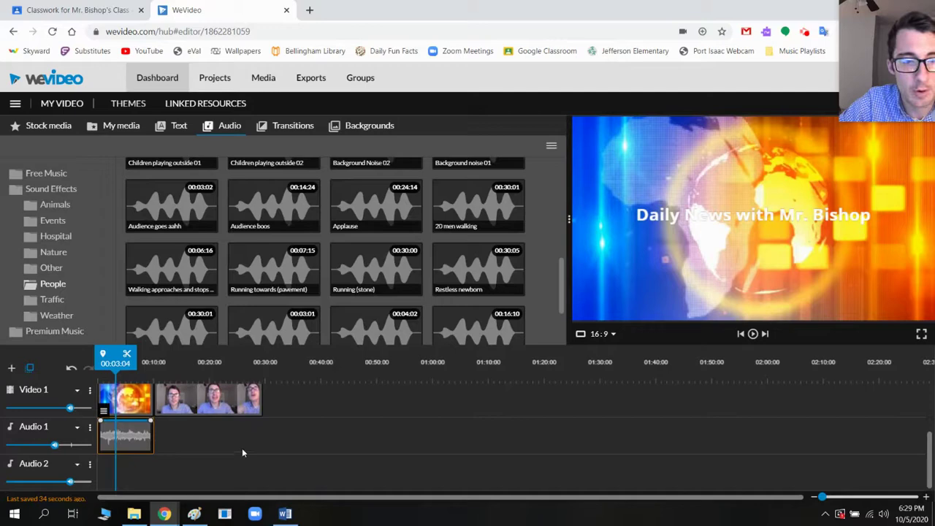
- Move the webcam newscast clip later on Video 1, to about 13 seconds
scroll(242, 453, "up", 2)
scroll(242, 453, "down", 2)
left_click_drag(116, 358, 145, 358)
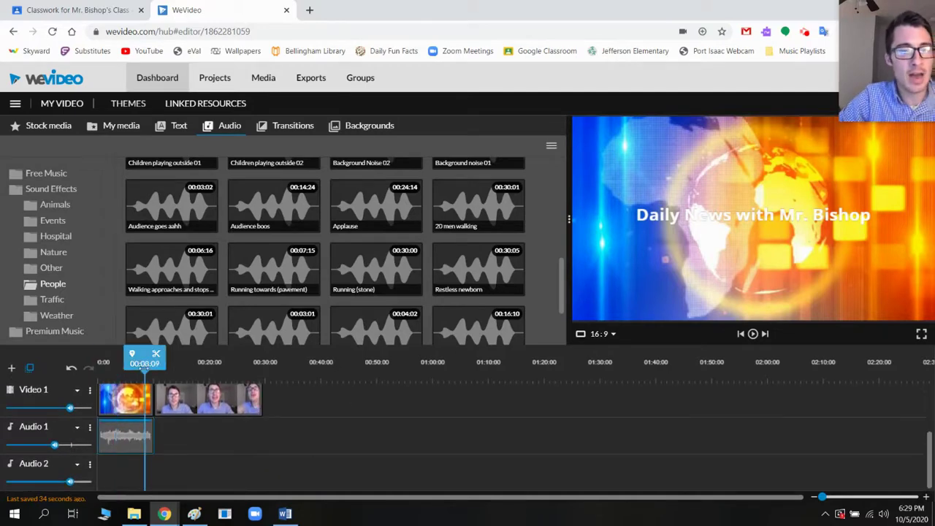
left_click_drag(183, 403, 209, 412)
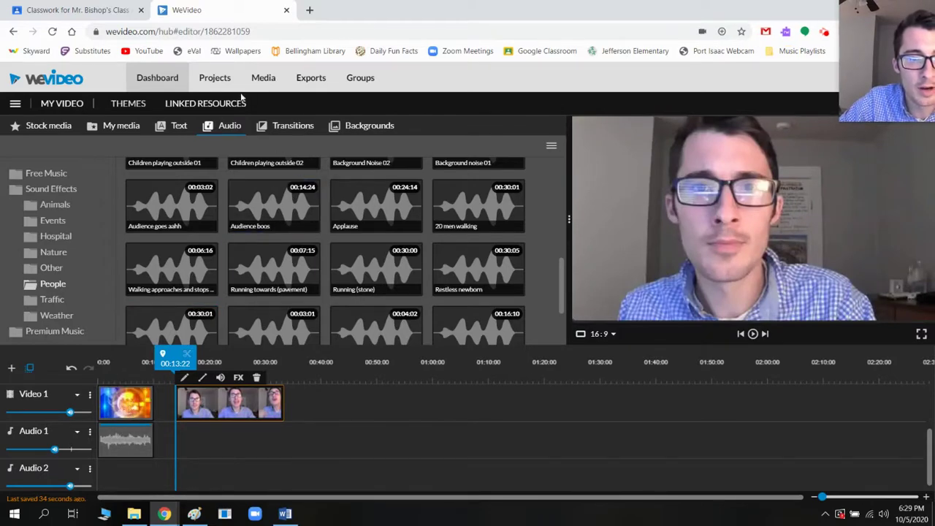
- Insert a Cross fade between the News Opener and the webcam clip, close the gap, and preview it
left_click(296, 127)
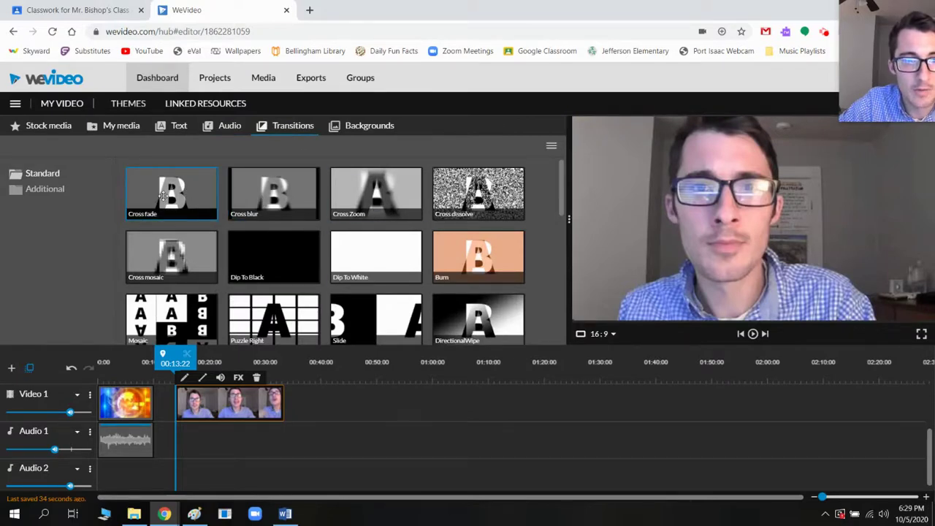
mouse_move(163, 194)
left_mouse_down()
mouse_move(165, 409)
mouse_move(183, 403)
left_mouse_up()
left_click(208, 406)
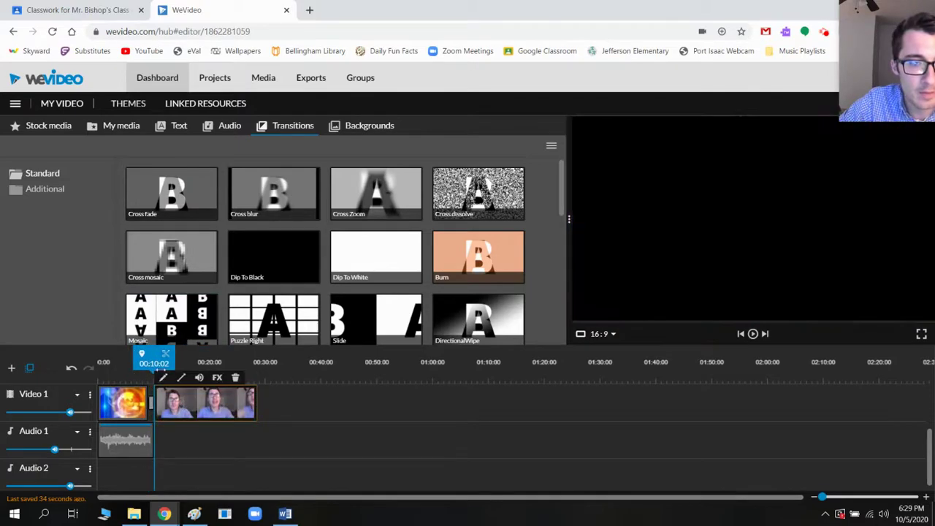
left_click(144, 363)
key("space")
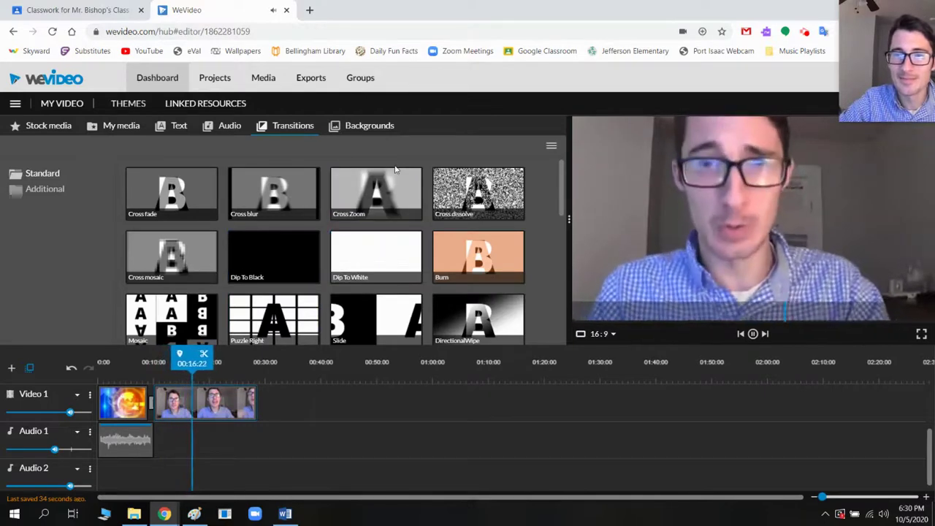
key("space")
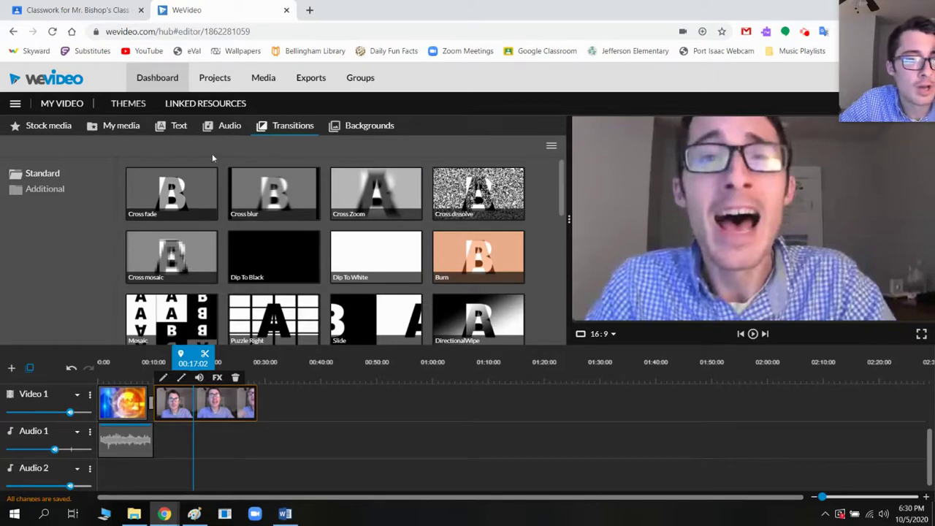
- Scrub and play around 25–26 seconds to find where the newscast should end
mouse_move(193, 360)
left_mouse_down()
mouse_move(250, 359)
mouse_move(242, 363)
left_mouse_up()
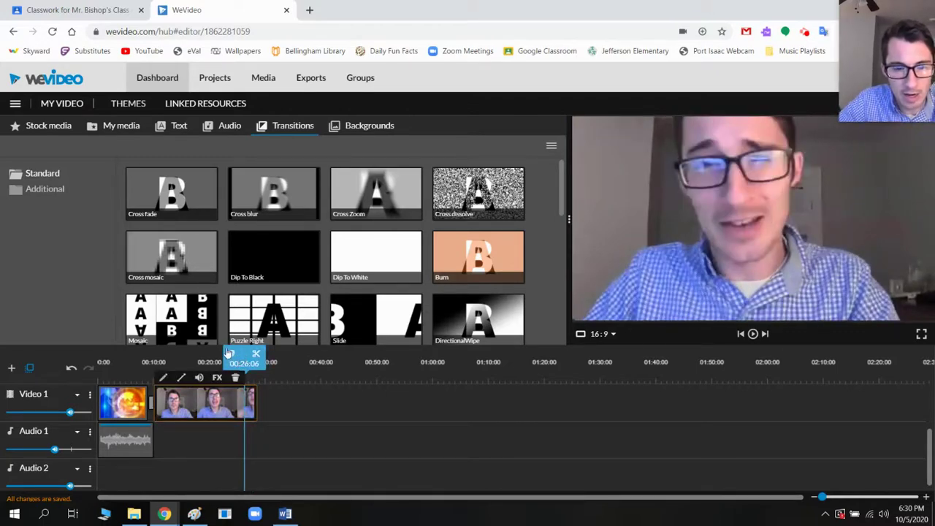
key("space")
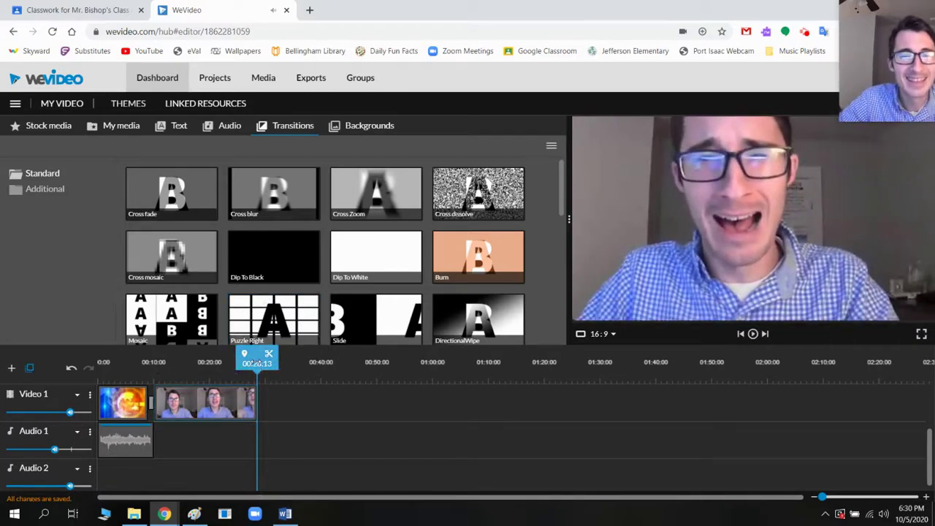
left_click_drag(257, 363, 232, 363)
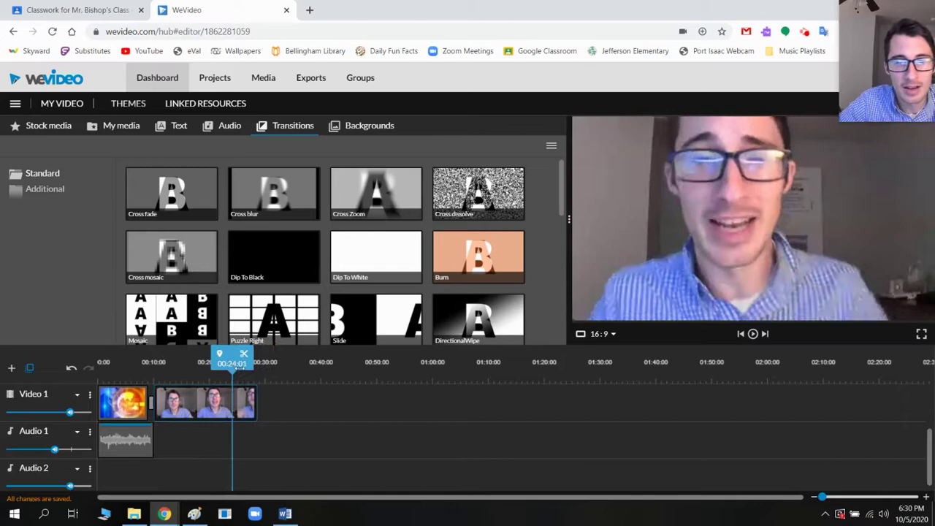
left_click_drag(822, 497, 830, 497)
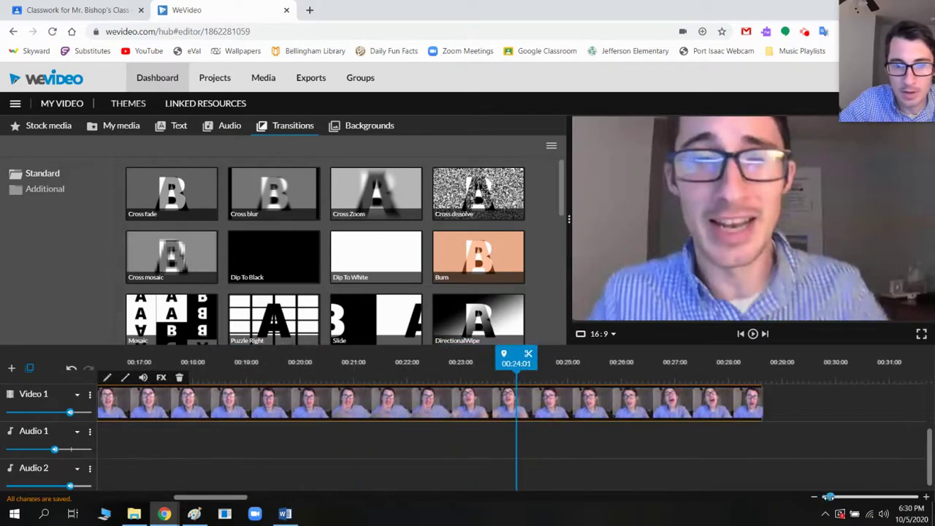
key("space")
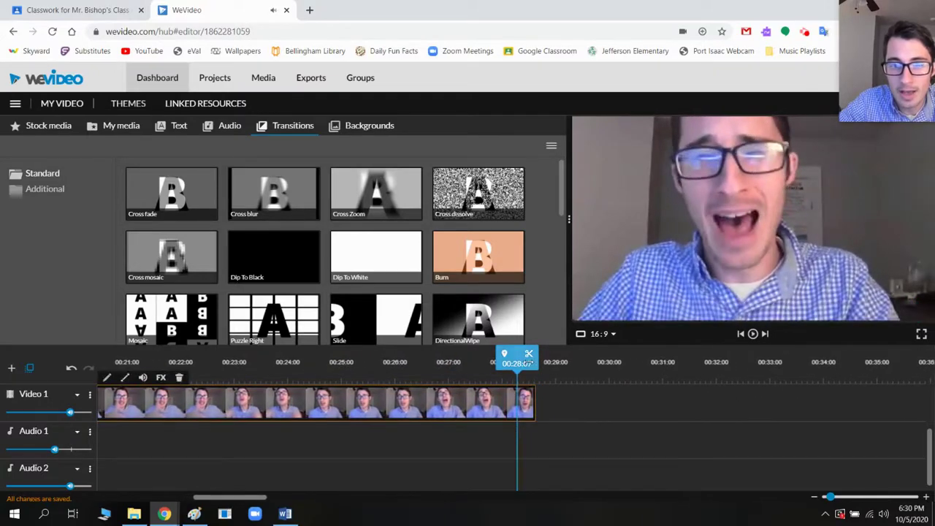
left_click_drag(526, 363, 519, 364)
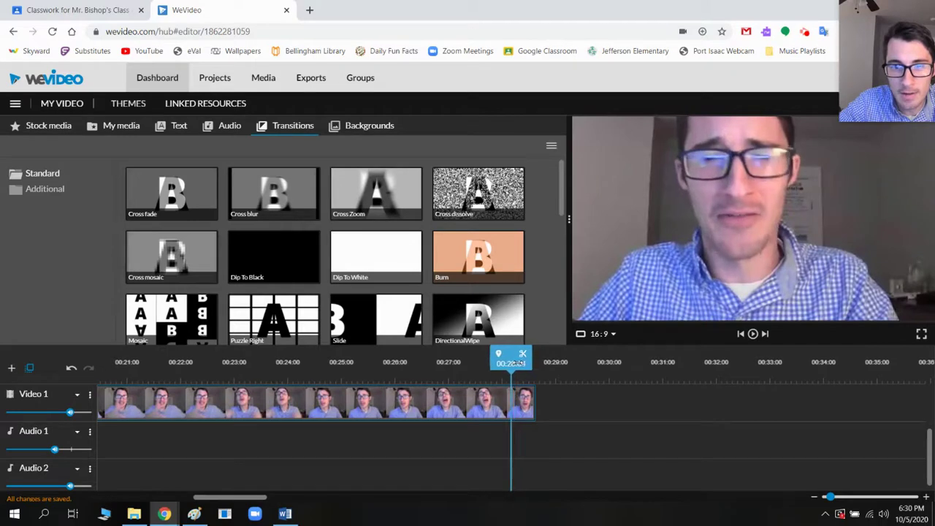
- Split the webcam clip there, delete the leftover end piece, and review the new ~28-second ending
left_click(518, 363)
left_click(524, 355)
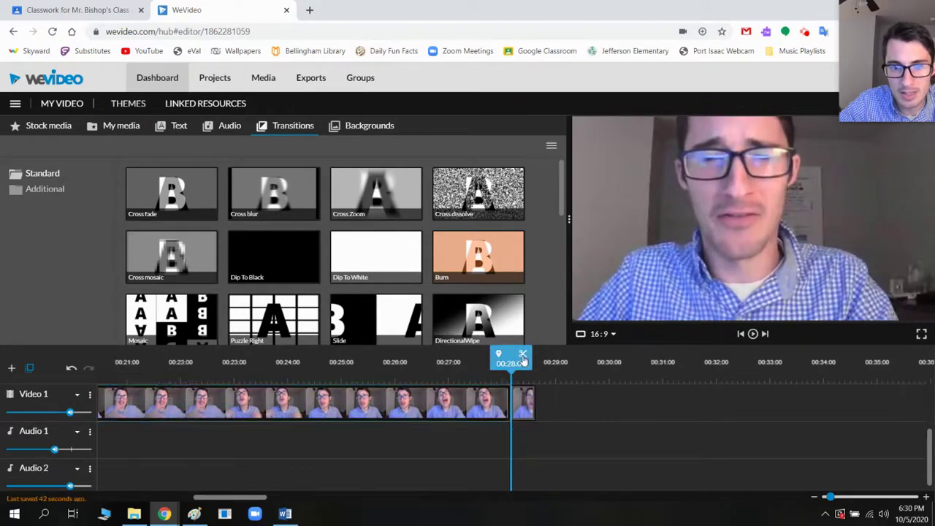
left_click(524, 410)
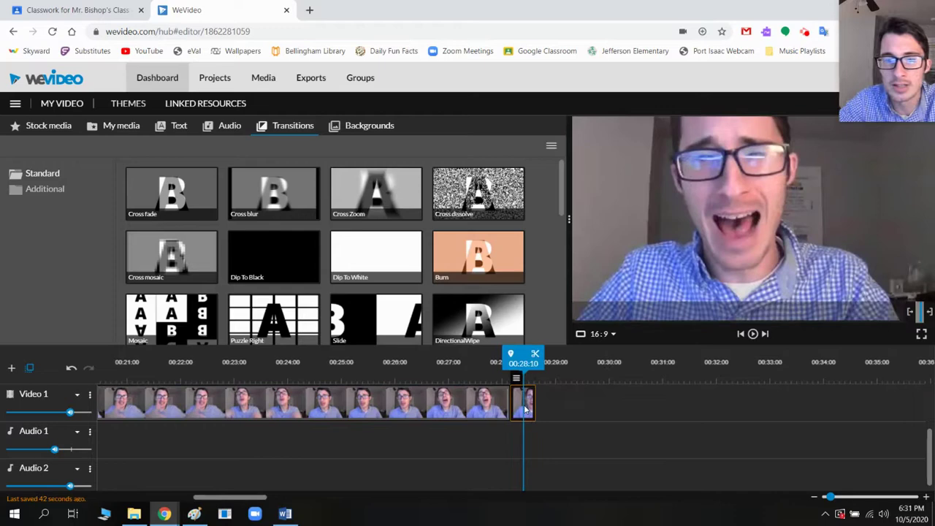
left_click(509, 363)
left_click(466, 369)
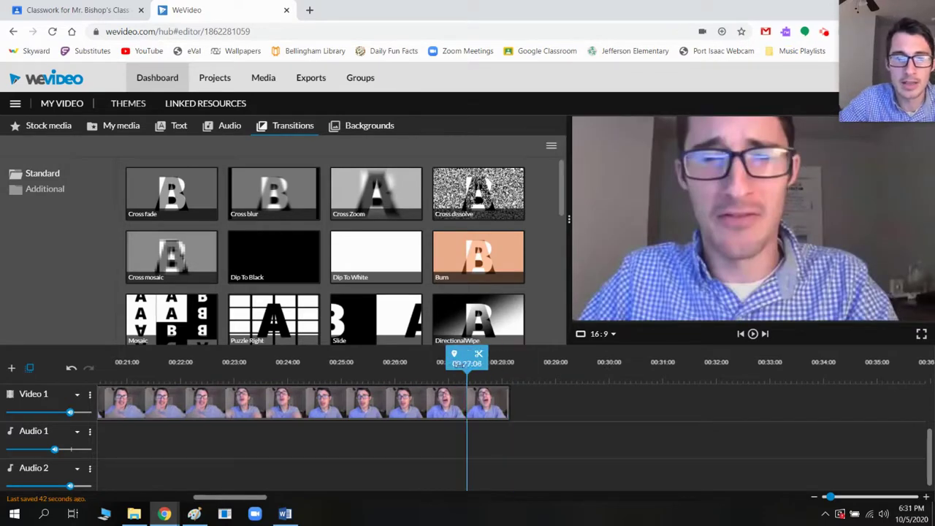
key("space")
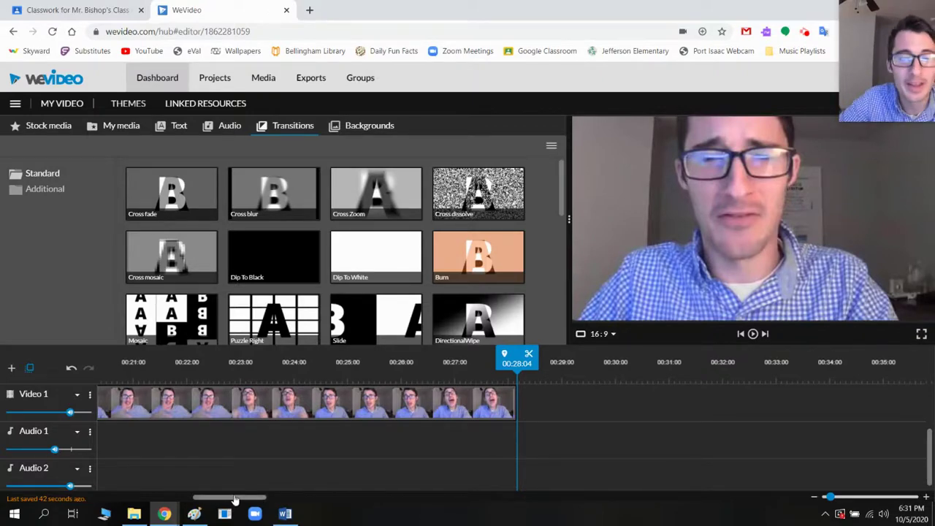
left_click_drag(238, 500, 196, 489)
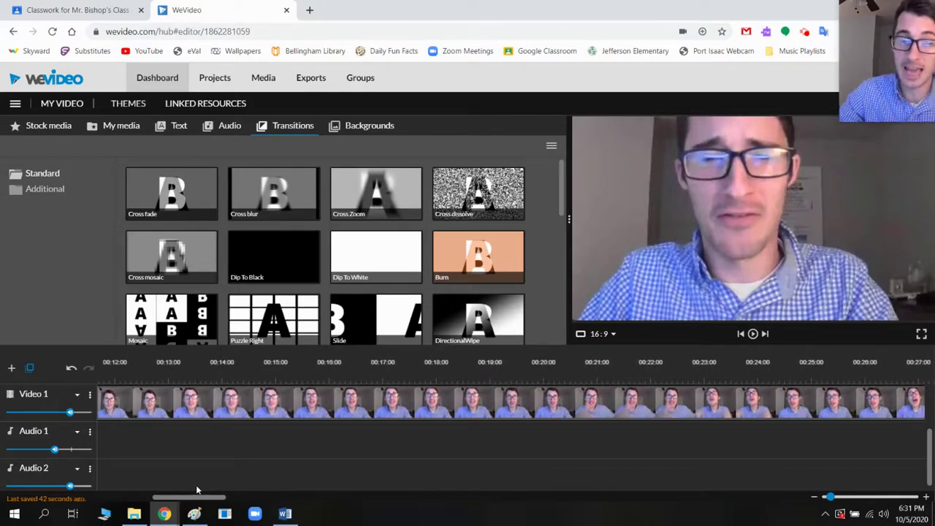
left_click_drag(196, 489, 184, 492)
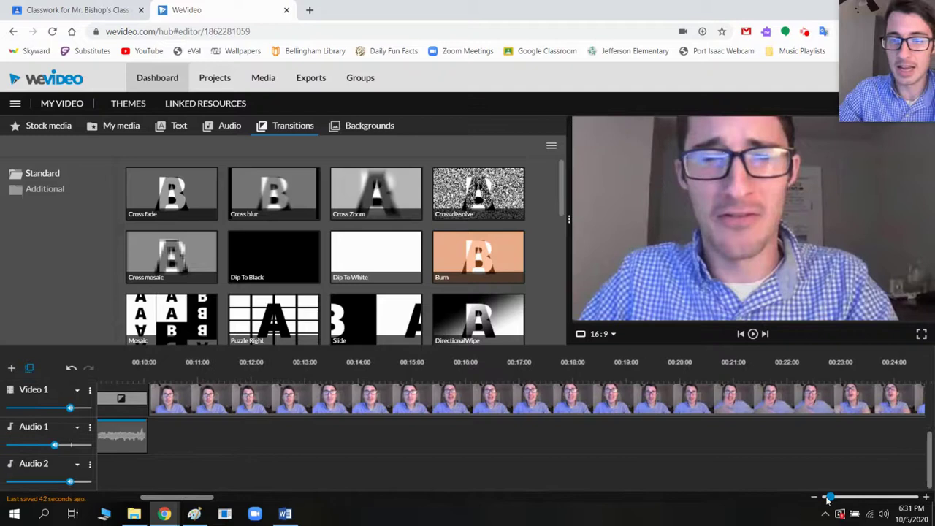
left_click_drag(828, 499, 800, 502)
left_click_drag(334, 503, 299, 502)
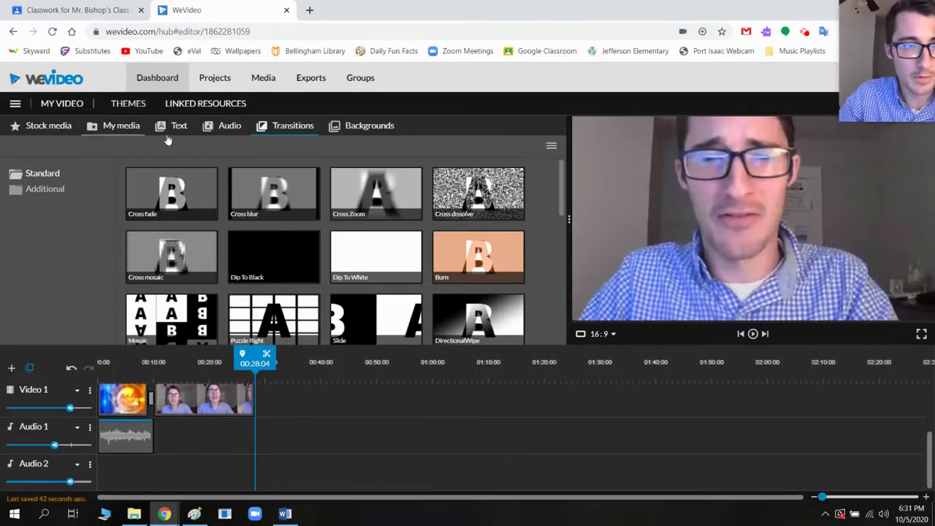
- Preview Moment Of Inspiration from Free Music and place it on Audio 2 starting at 00:09
left_click(231, 127)
left_click(50, 175)
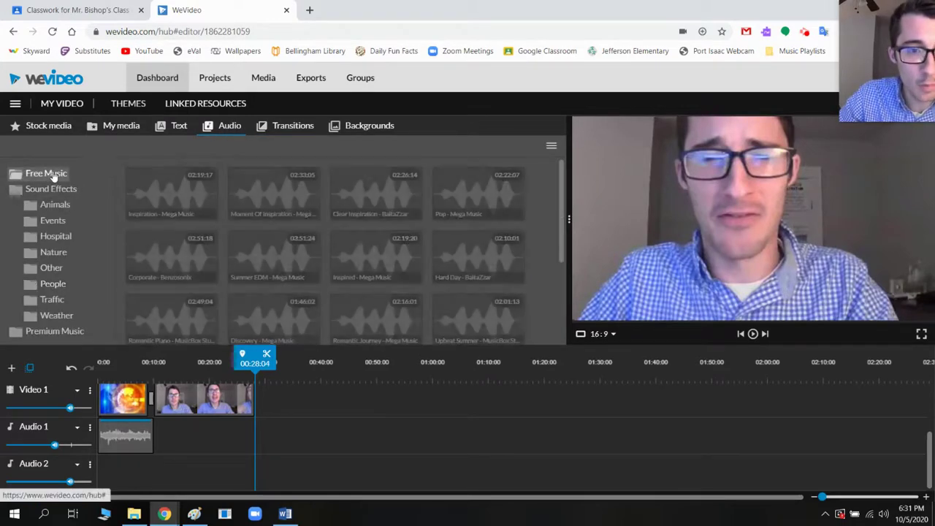
scroll(425, 262, "down", 2)
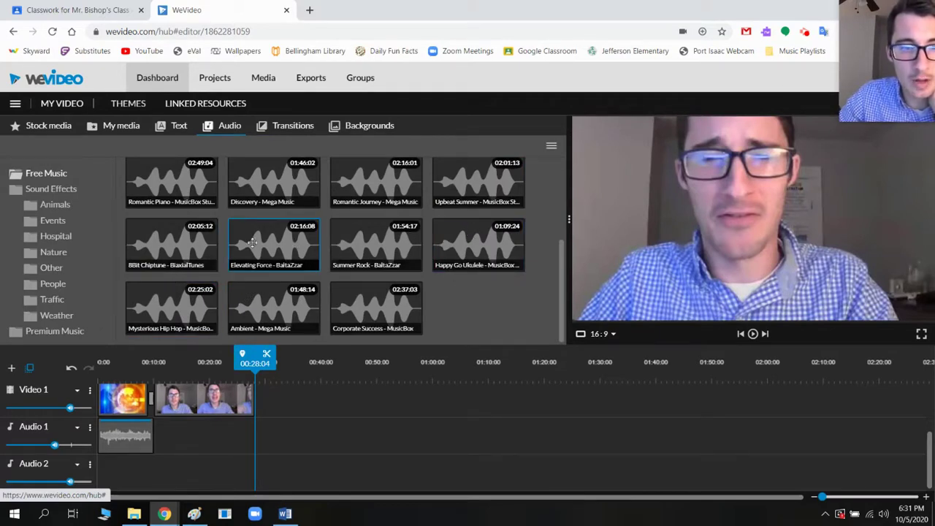
scroll(358, 248, "up", 2)
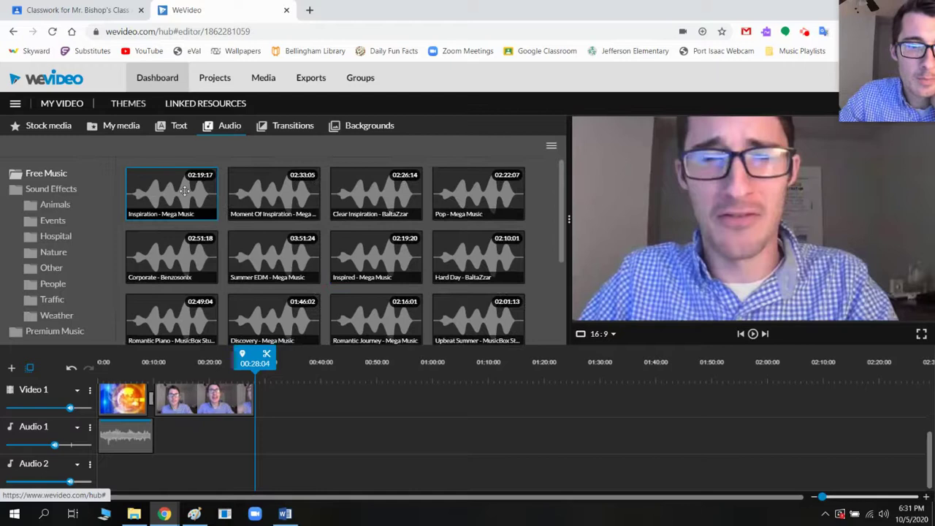
left_click(263, 200)
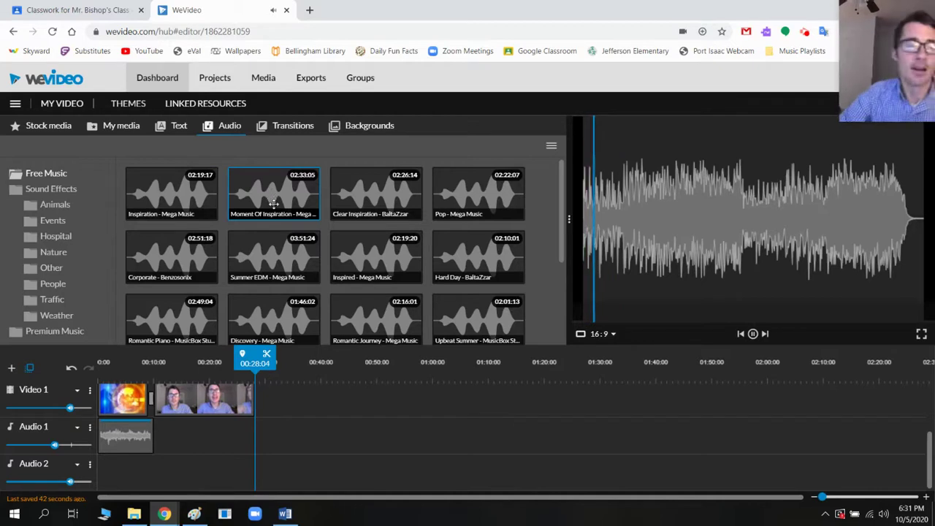
left_click(755, 336)
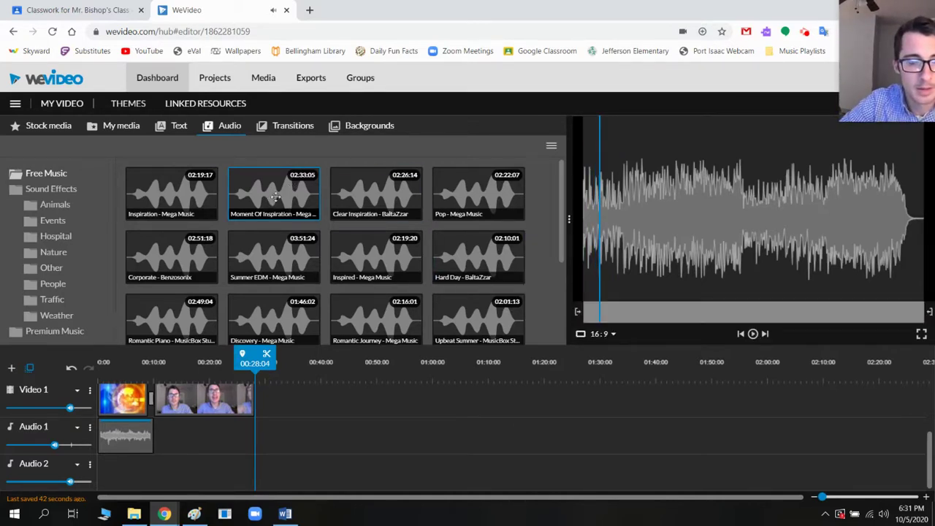
left_click_drag(276, 196, 108, 477)
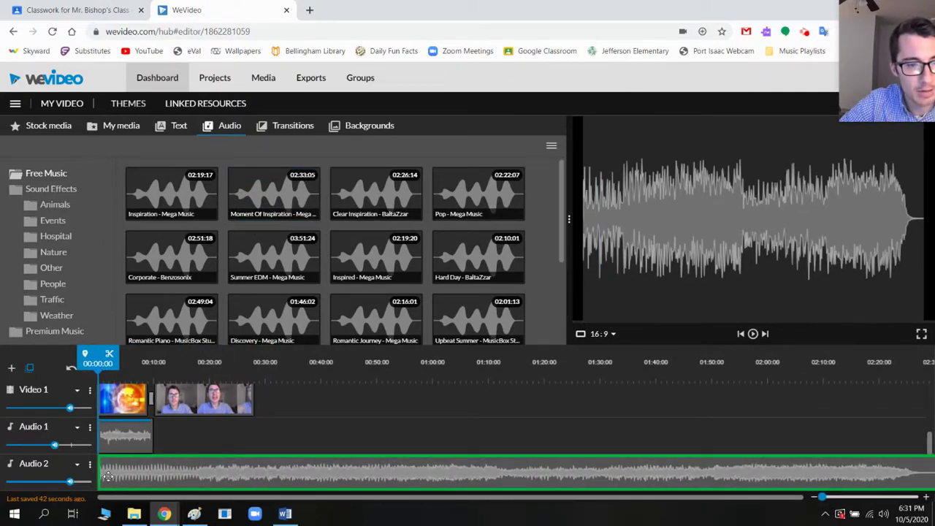
left_click_drag(107, 476, 166, 476)
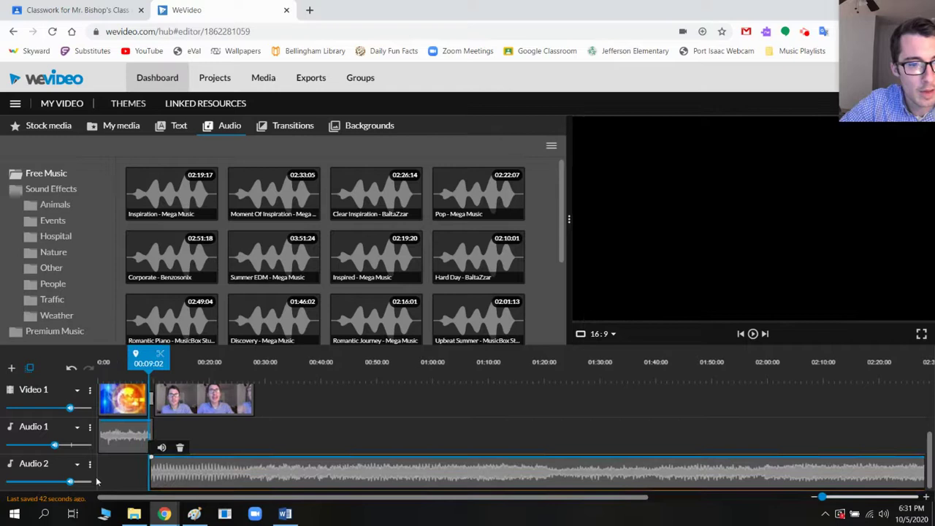
- Lower the Audio 2 music volume and play from 00:09 to check it under the newscast
left_click_drag(69, 482, 24, 485)
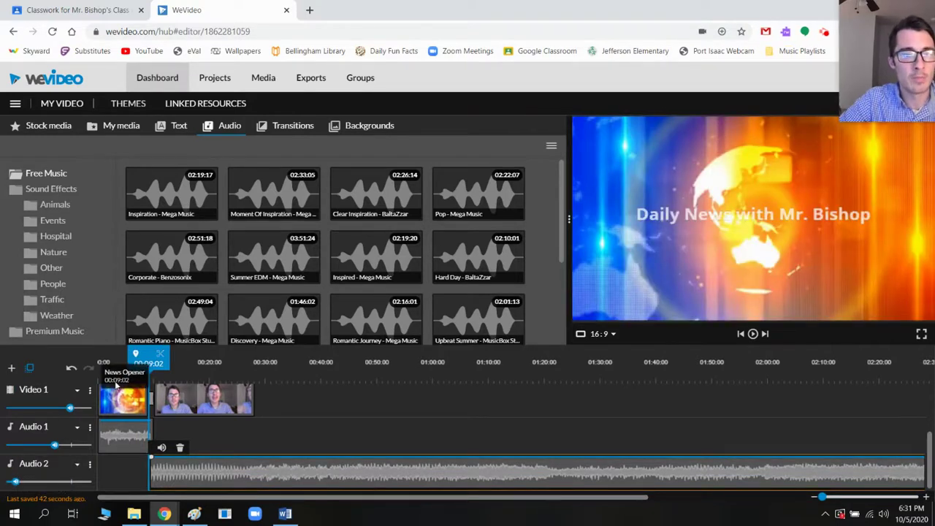
left_click_drag(140, 359, 138, 362)
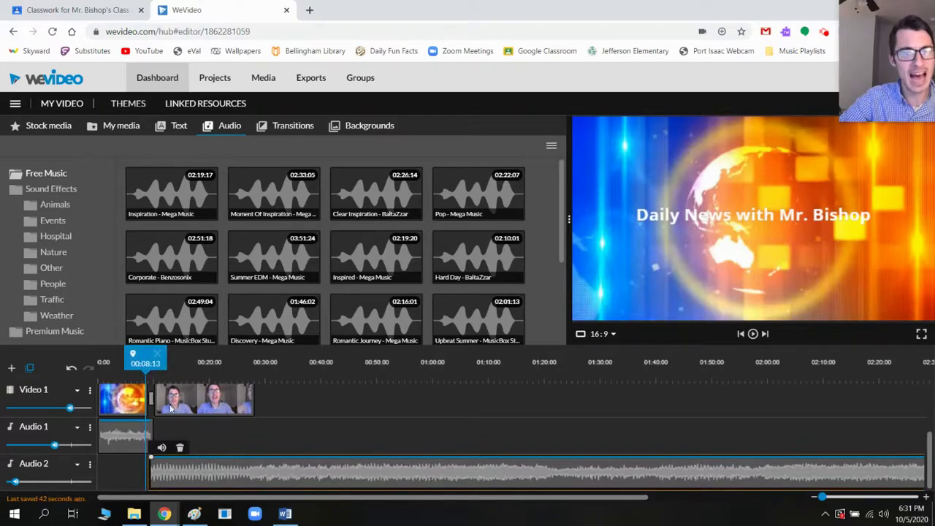
key("space")
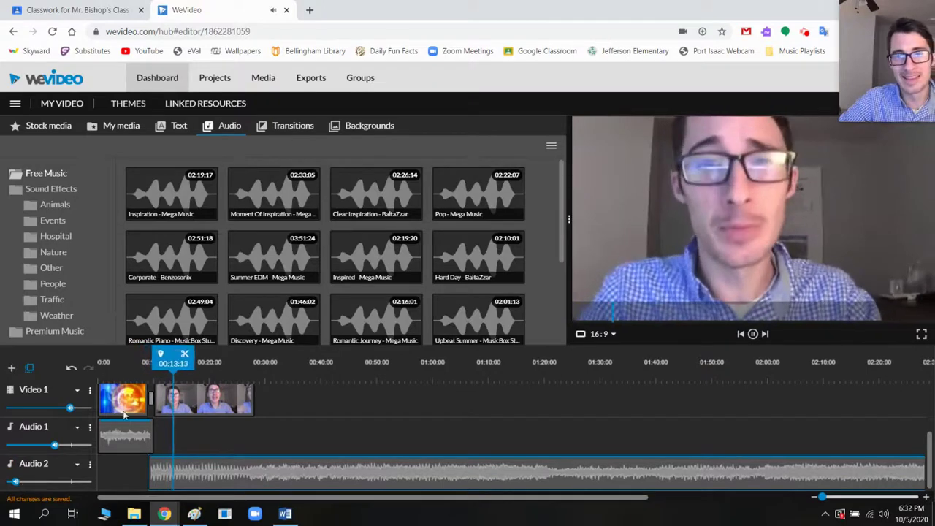
left_click(414, 421)
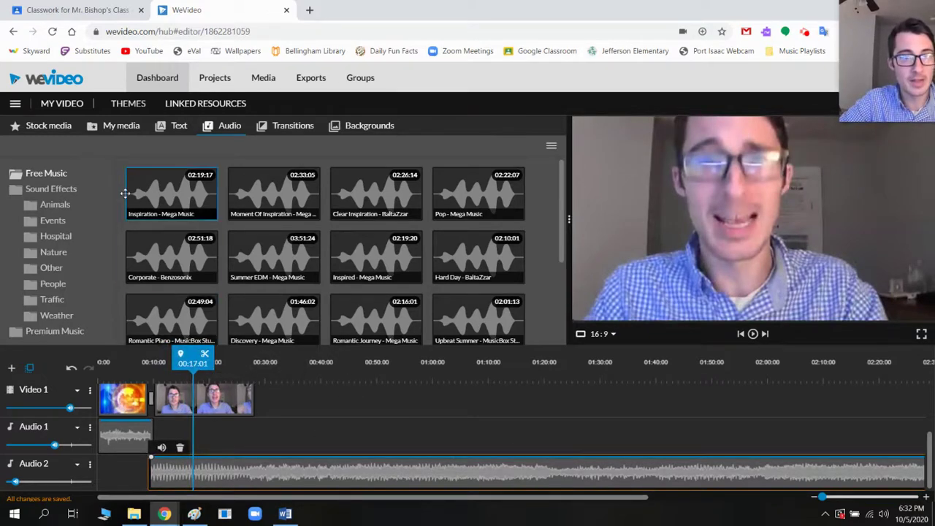
left_click_drag(196, 363, 255, 395)
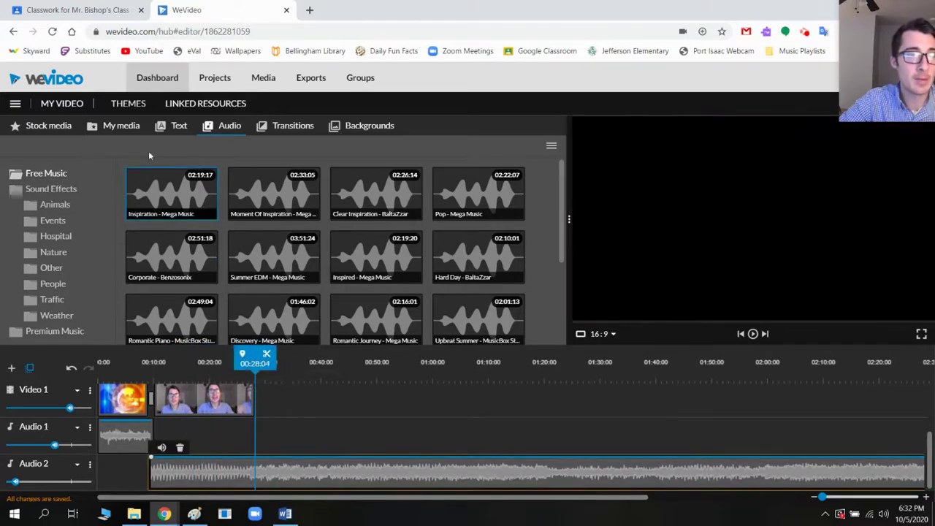
- Check the Stock media search and its media-type filters, then return to My media
left_click(122, 126)
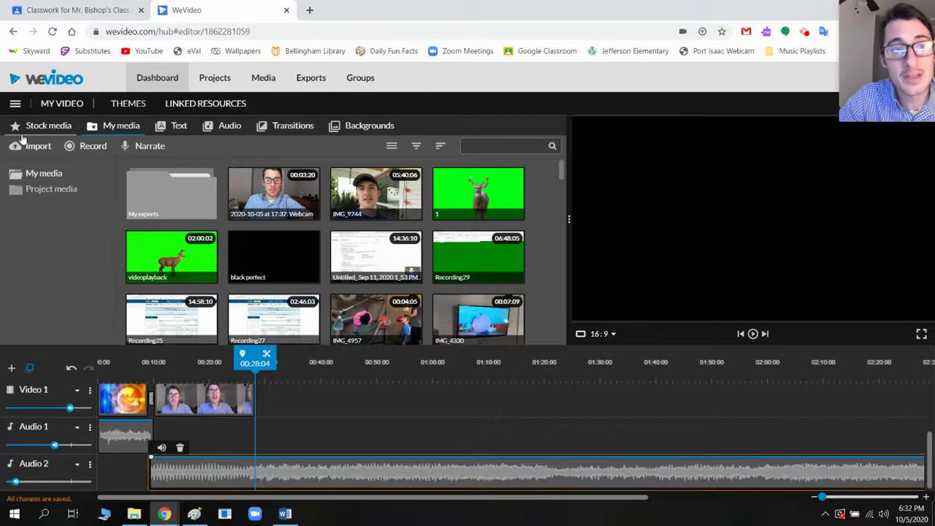
left_click(44, 127)
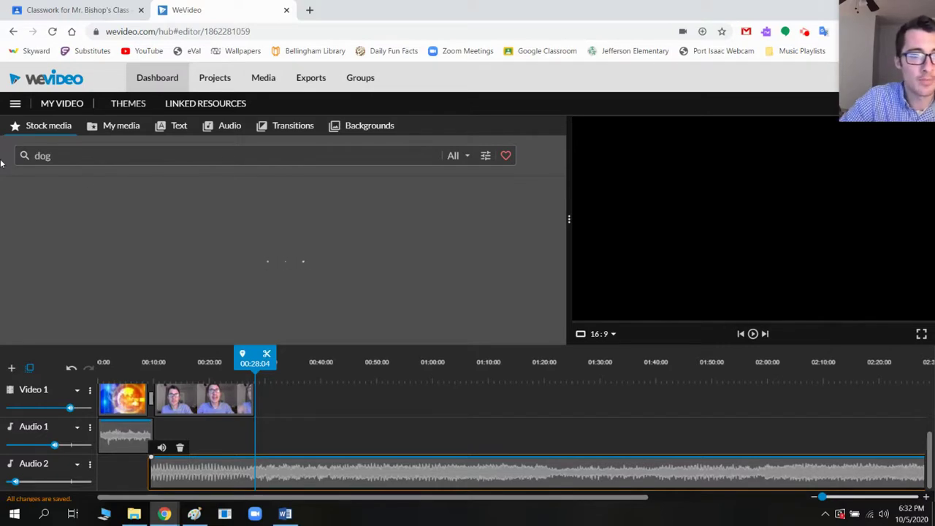
left_click(486, 157)
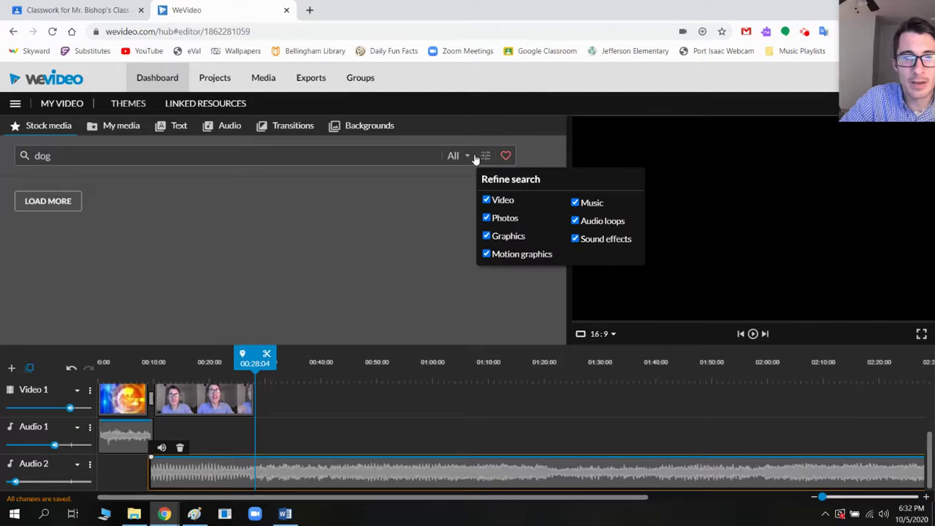
left_click(98, 163)
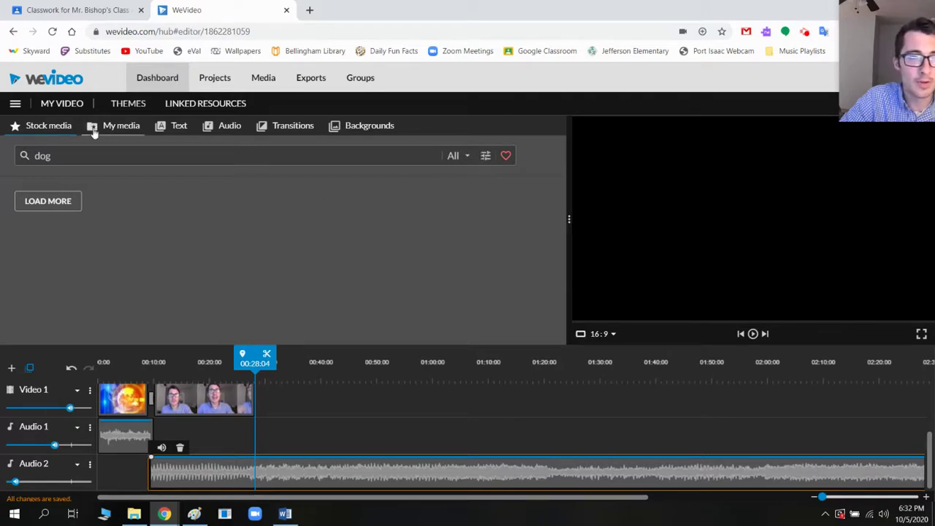
left_click(121, 129)
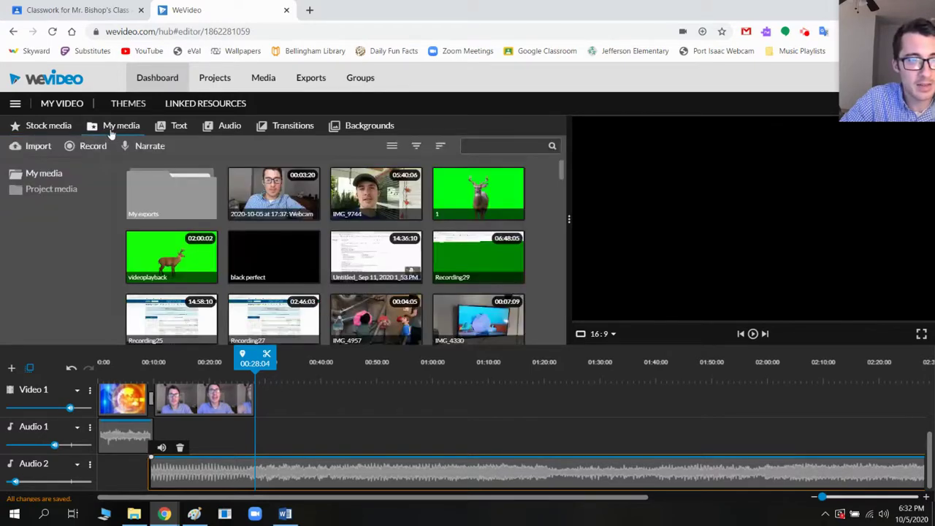
- In a new Chrome tab, search Google Images for 'dog'
left_click(312, 11)
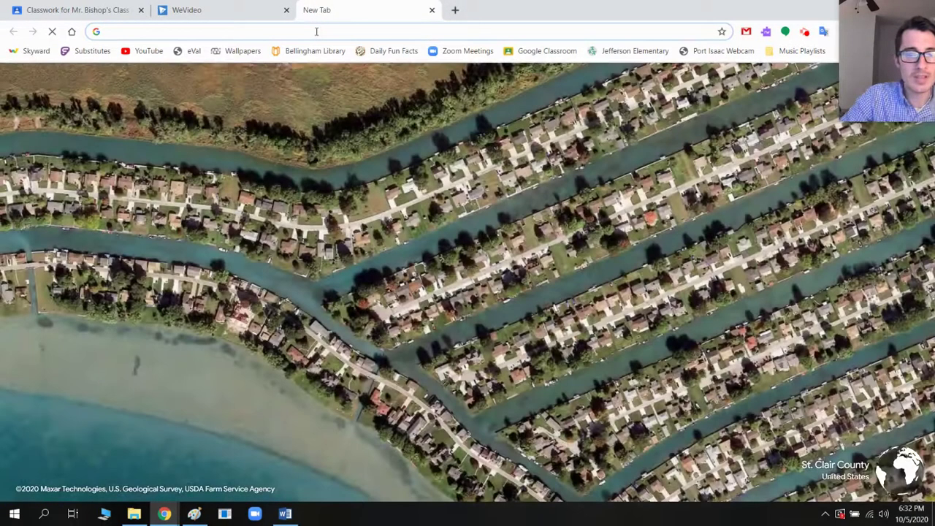
left_click(315, 32)
type("do")
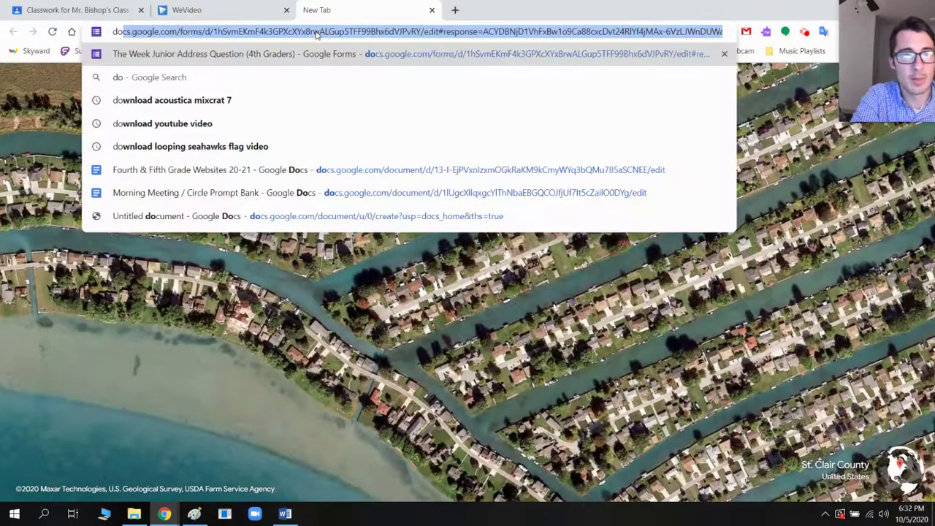
type("g")
key("Return")
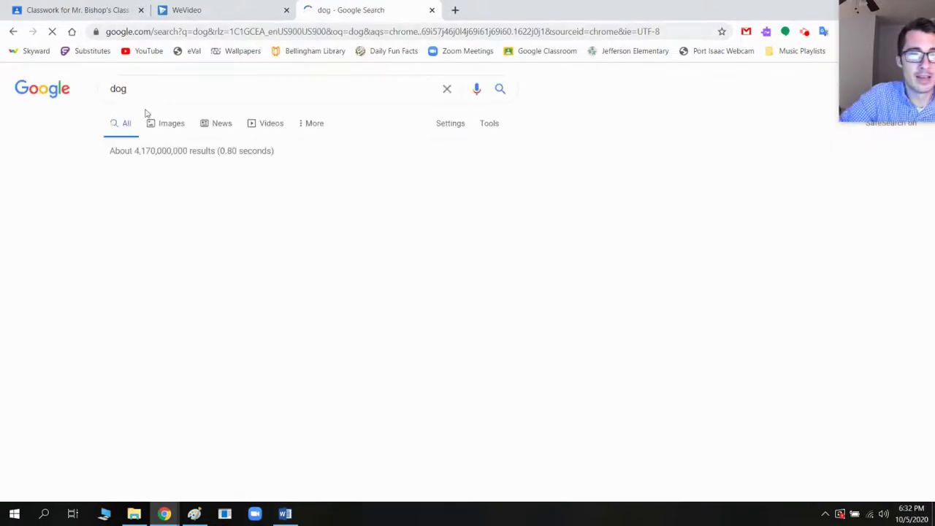
left_click(184, 130)
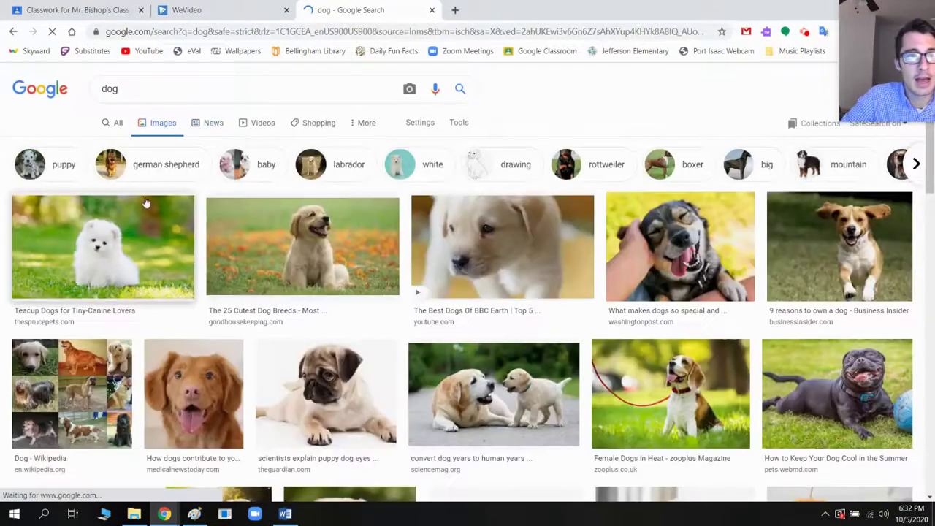
- Save the golden retriever puppy picture to the Desktop as a JPEG, then return to WeVideo
left_click(325, 229)
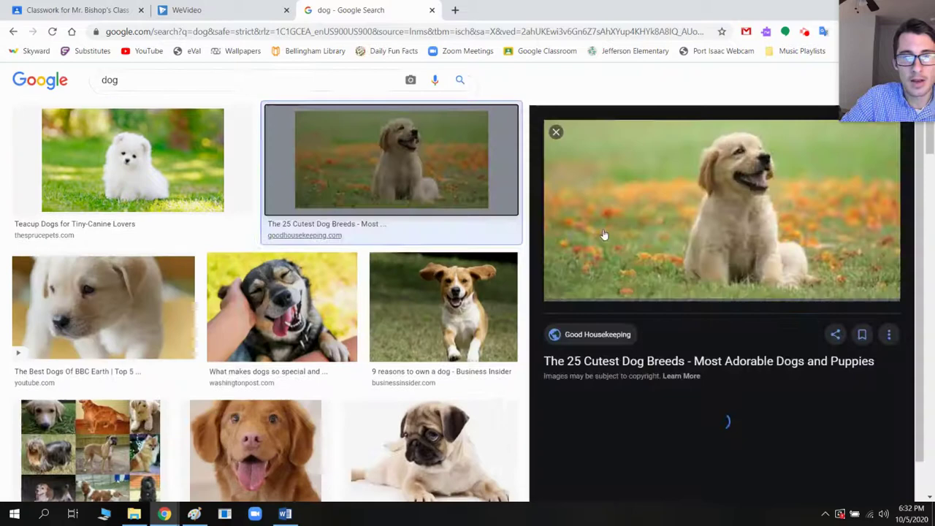
right_click(670, 188)
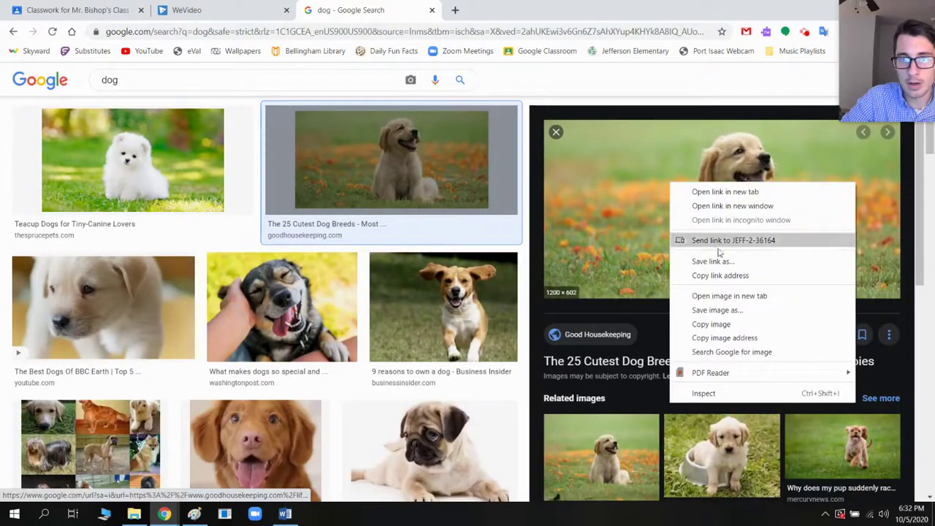
left_click(712, 308)
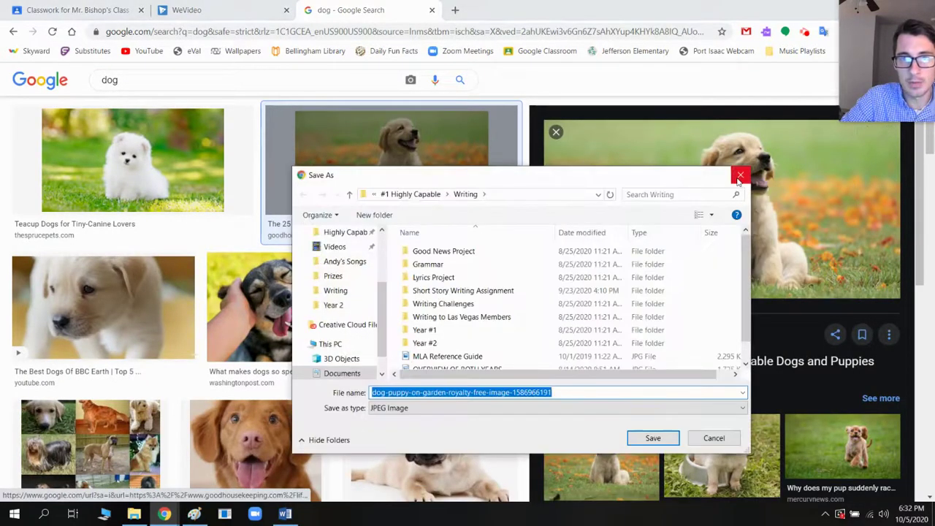
left_click(739, 177)
right_click(670, 166)
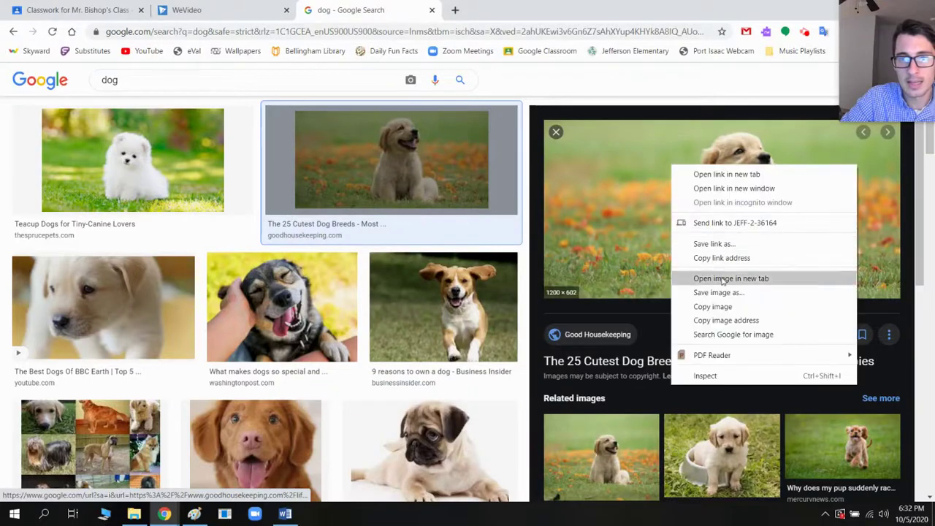
left_click(722, 293)
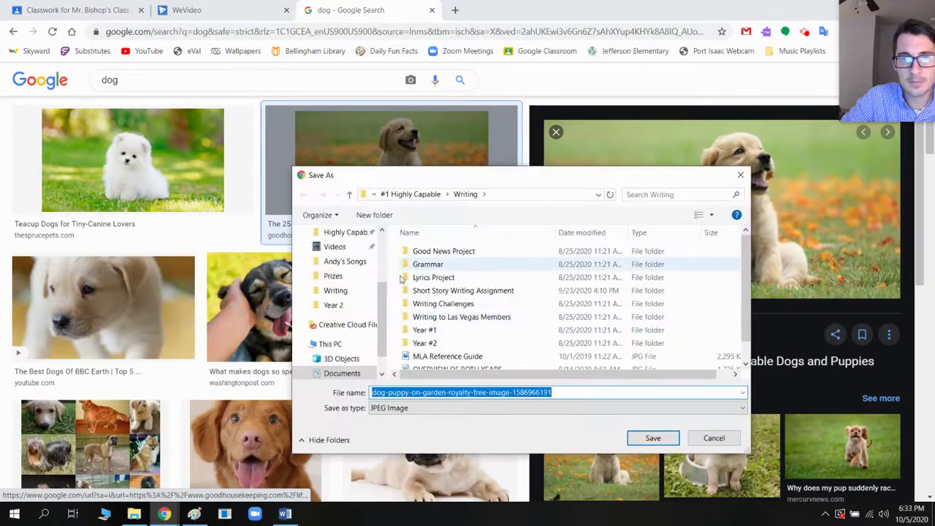
left_click(337, 257)
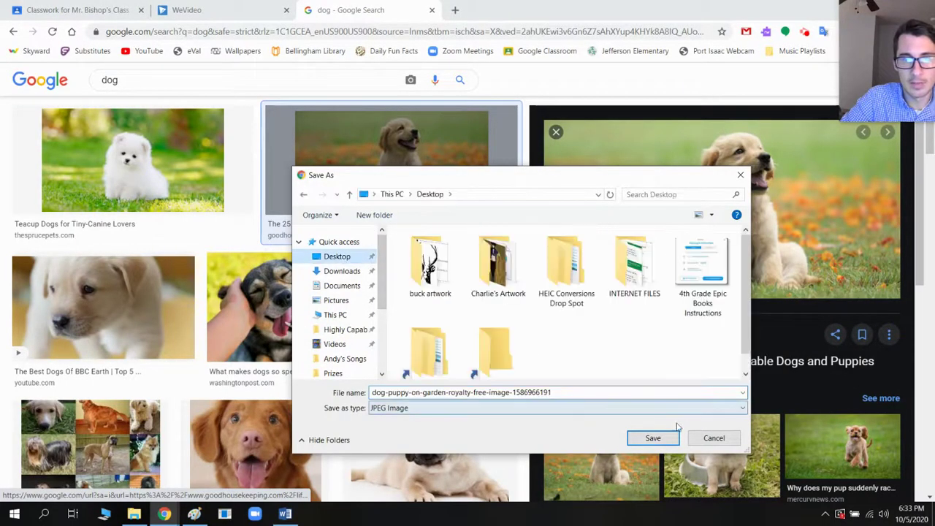
left_click(654, 438)
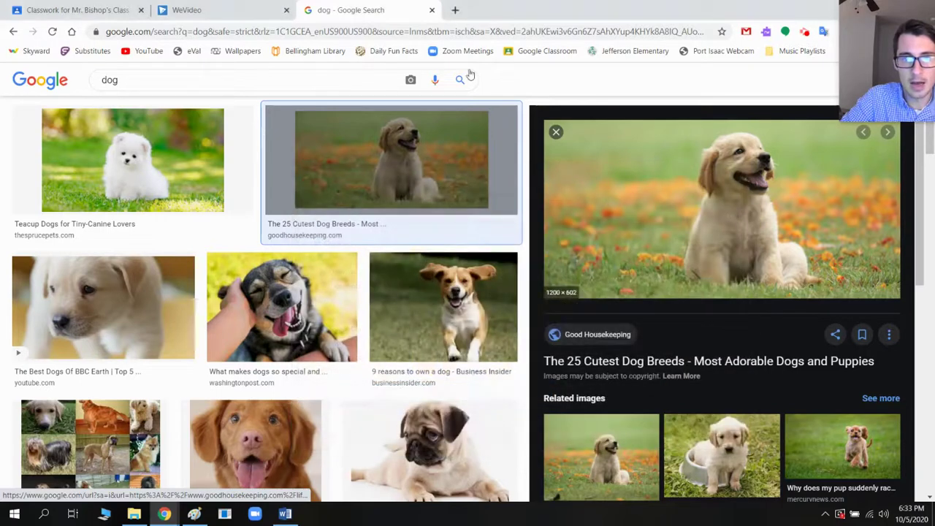
left_click(167, 6)
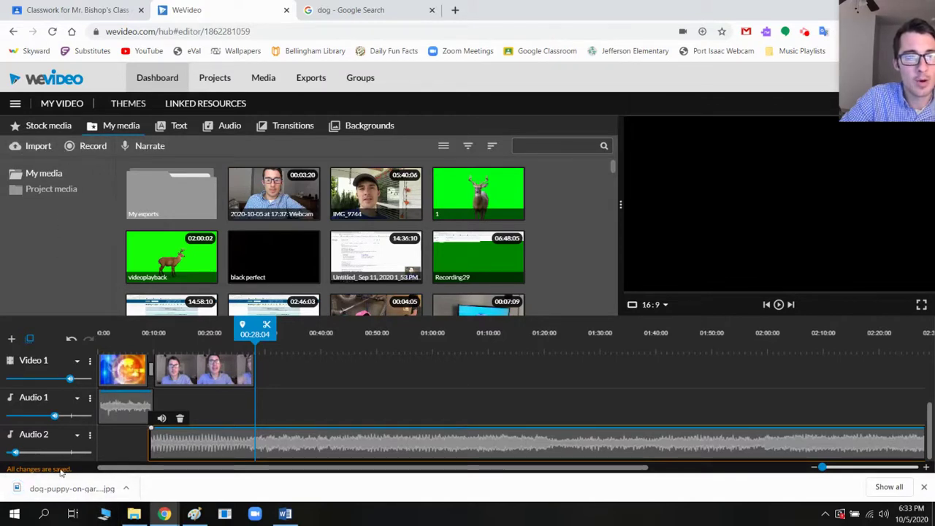
- Upload the downloaded puppy picture into My media through the Import box
mouse_move(71, 488)
left_mouse_down()
mouse_move(256, 382)
mouse_move(266, 391)
mouse_move(156, 457)
mouse_move(72, 488)
left_mouse_up()
left_click(36, 147)
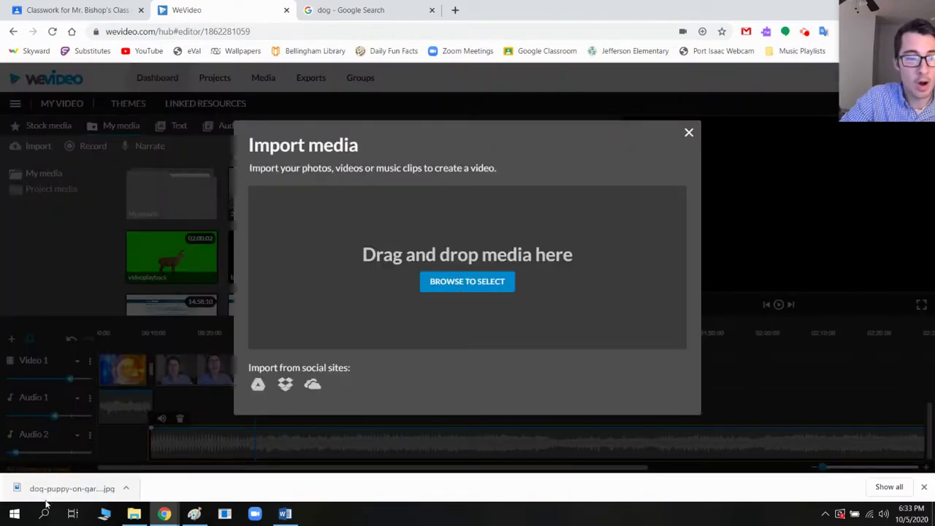
left_click_drag(72, 488, 395, 268)
left_click_drag(290, 445, 292, 438)
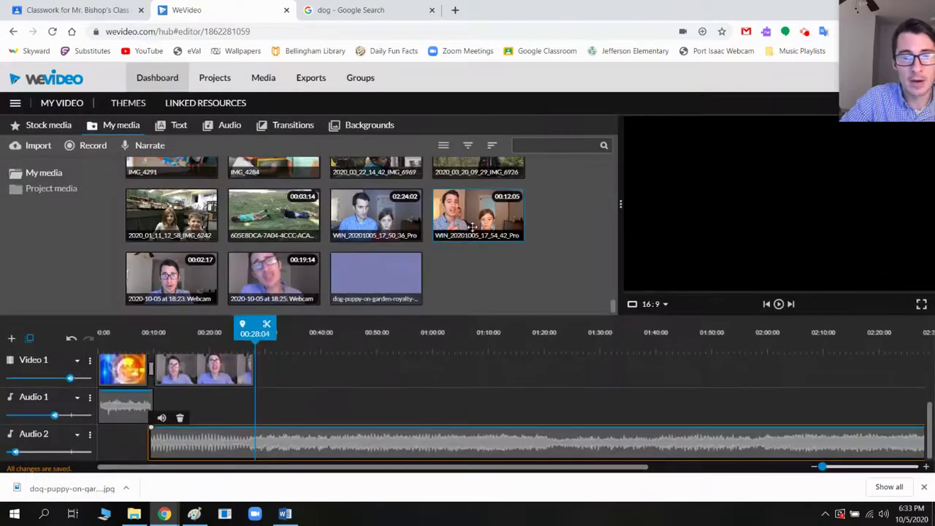
- Place the puppy picture on Video 1, then delete it from the timeline again
left_click_drag(387, 278, 265, 373)
left_click_drag(255, 330, 276, 333)
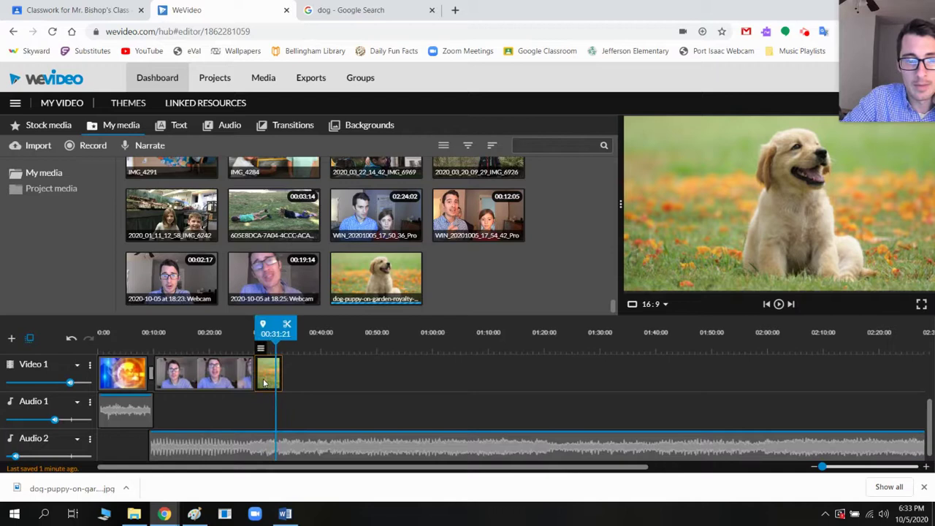
left_click(263, 384)
key("Delete")
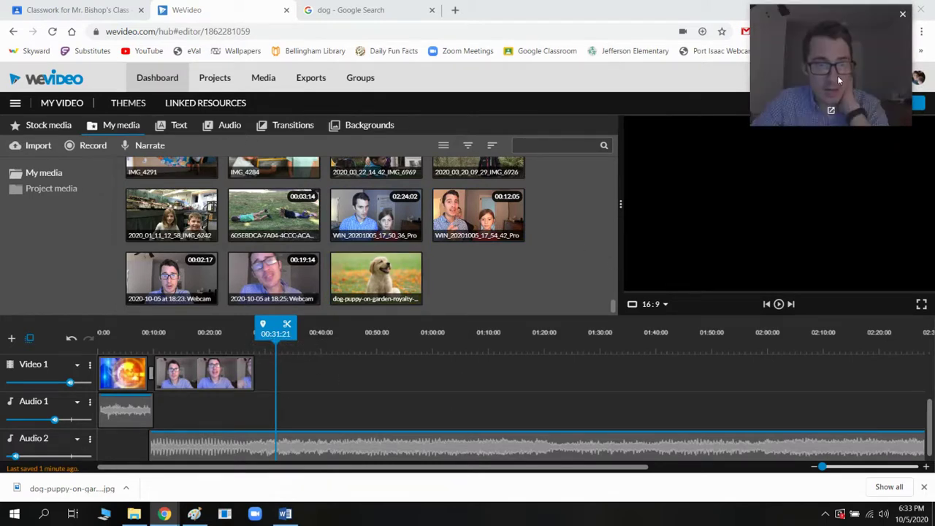
- Use Save as to rename the project from 'My Video' to 'Newscaster Video'
left_click_drag(839, 80, 792, 91)
left_click(16, 103)
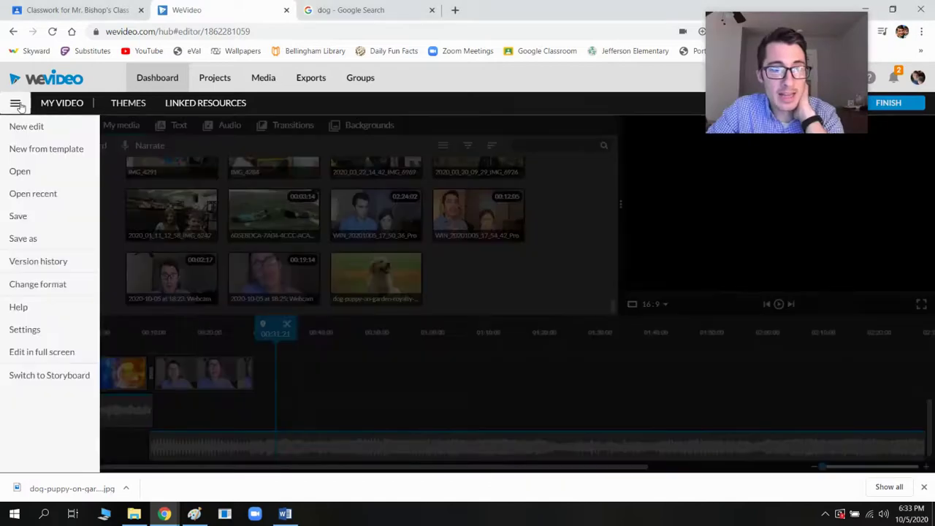
left_click(30, 240)
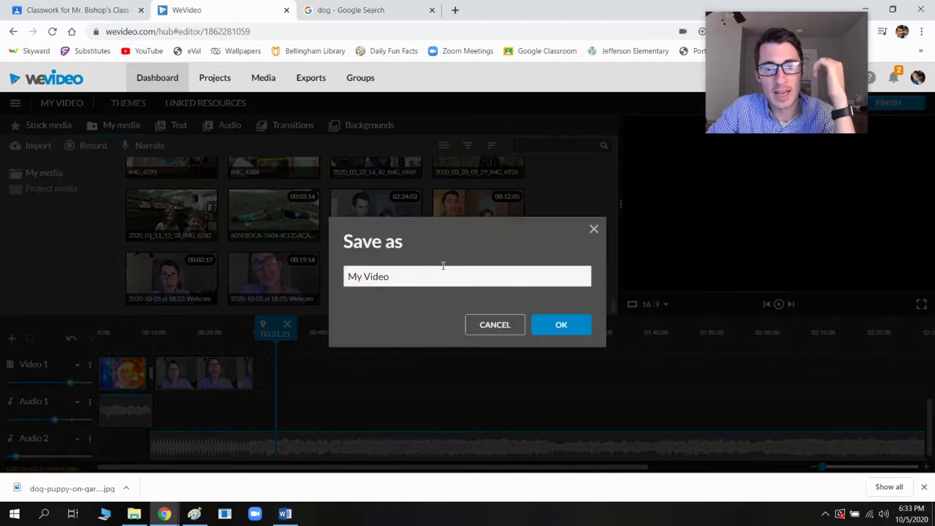
left_click_drag(443, 266, 219, 268)
key("BackSpace")
type("New")
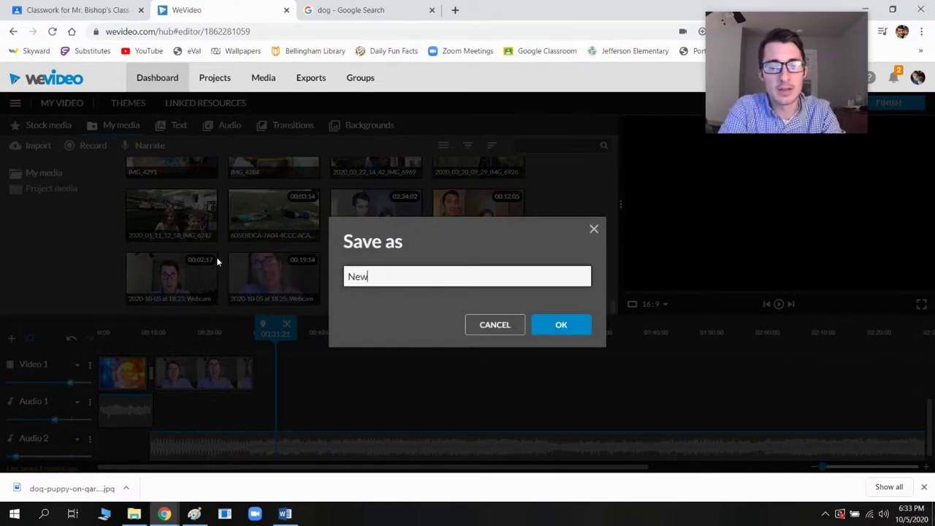
type("scaster Video")
key("Return")
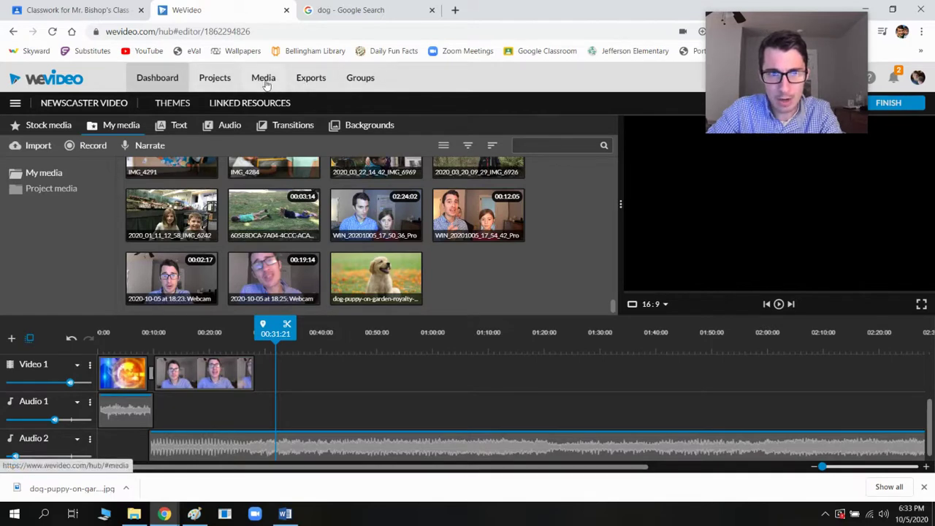
- From FINISH, choose HD 1280x720 resolution and export the video
left_click_drag(827, 90, 827, 221)
left_click(891, 104)
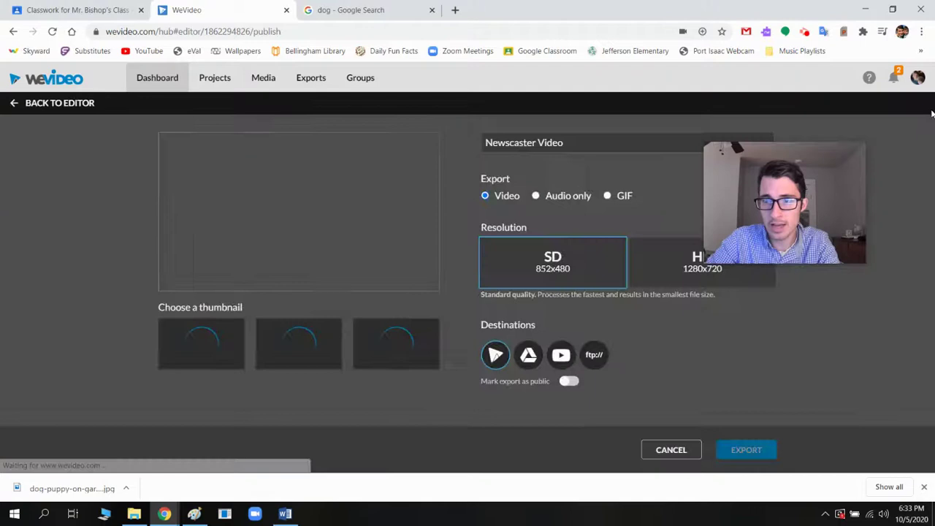
left_click_drag(802, 193, 871, 147)
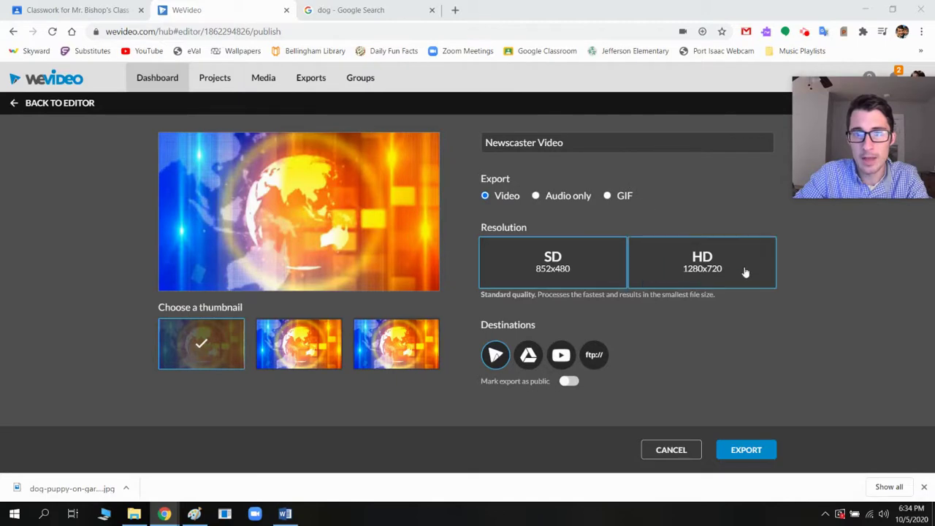
left_click(702, 262)
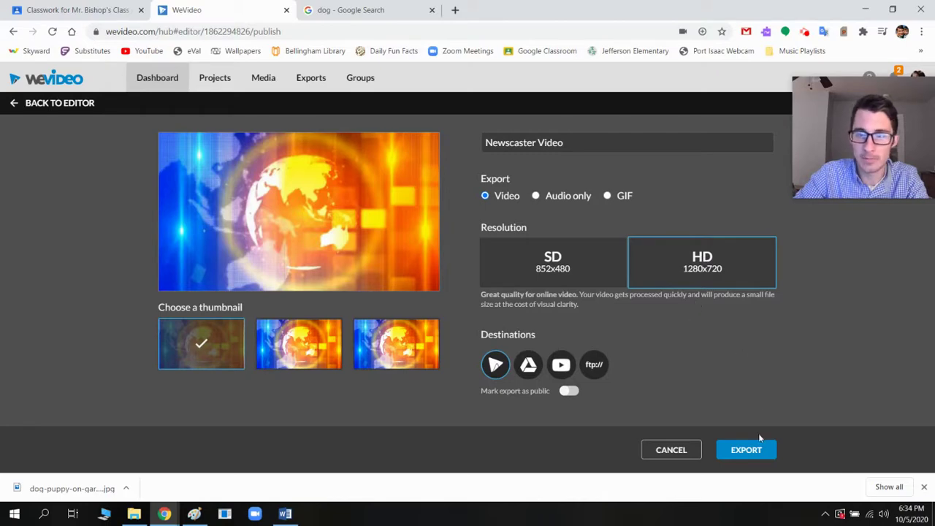
left_click(746, 451)
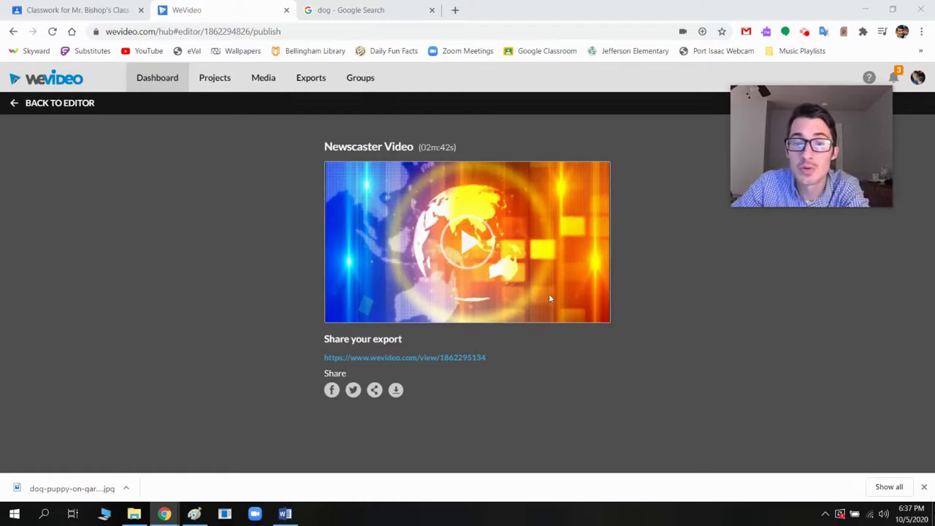
- Download Newscaster Video.mp4 and open it from Chrome's downloads bar to play in VLC
left_click(396, 390)
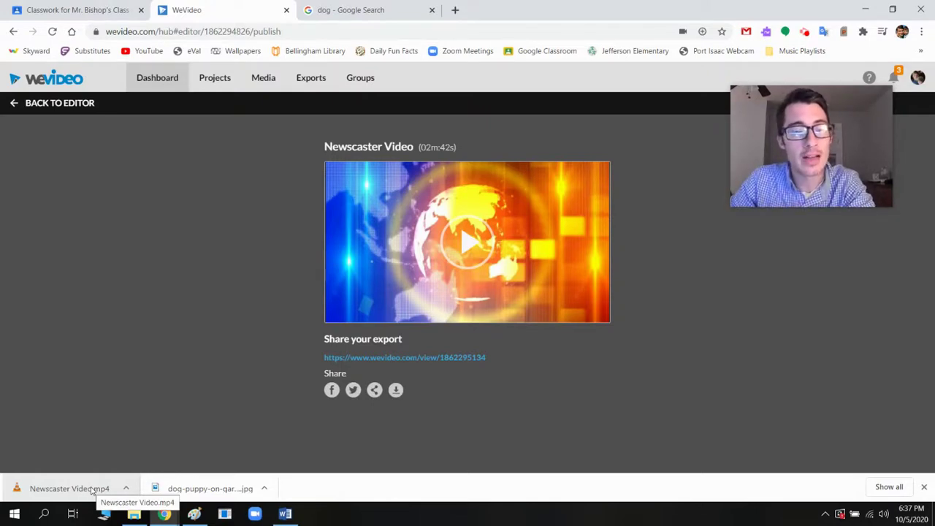
left_click(93, 490)
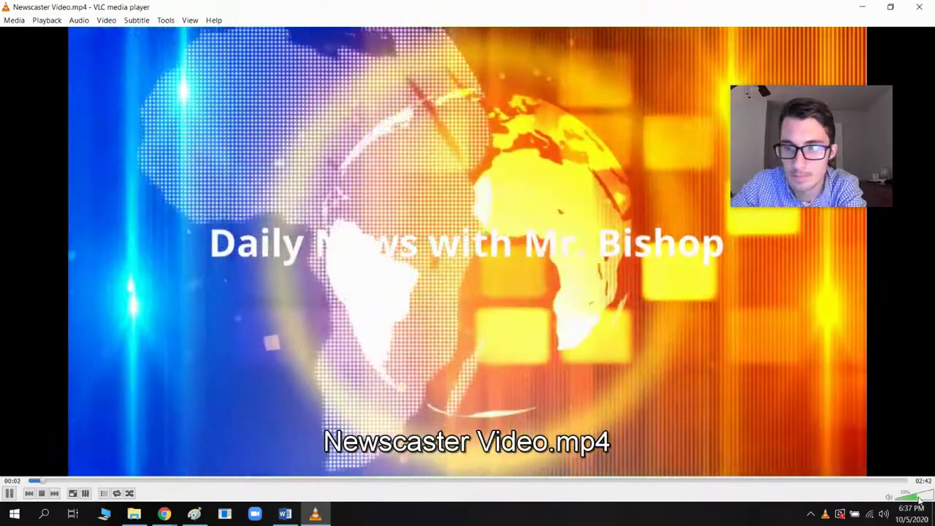
- Turn down VLC's volume during Newscaster Video.mp4 playback, then close VLC
left_click(922, 497)
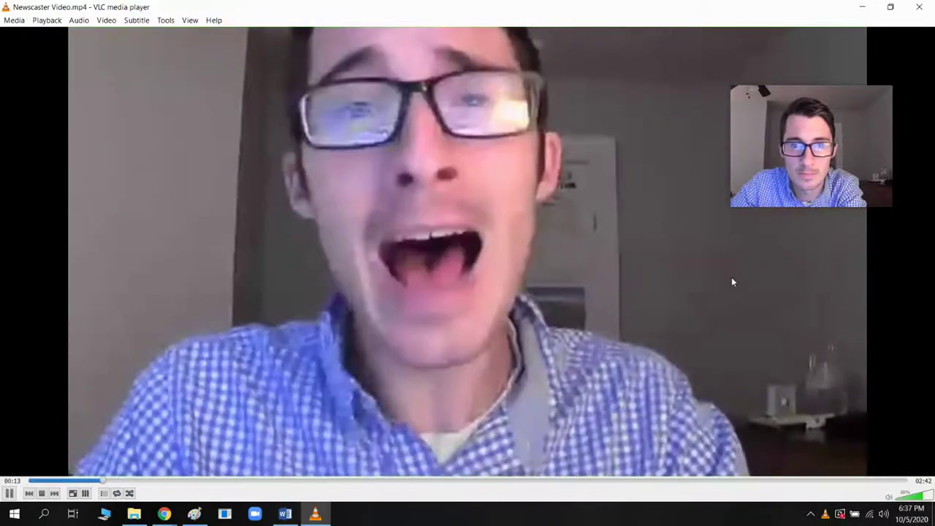
left_click(919, 7)
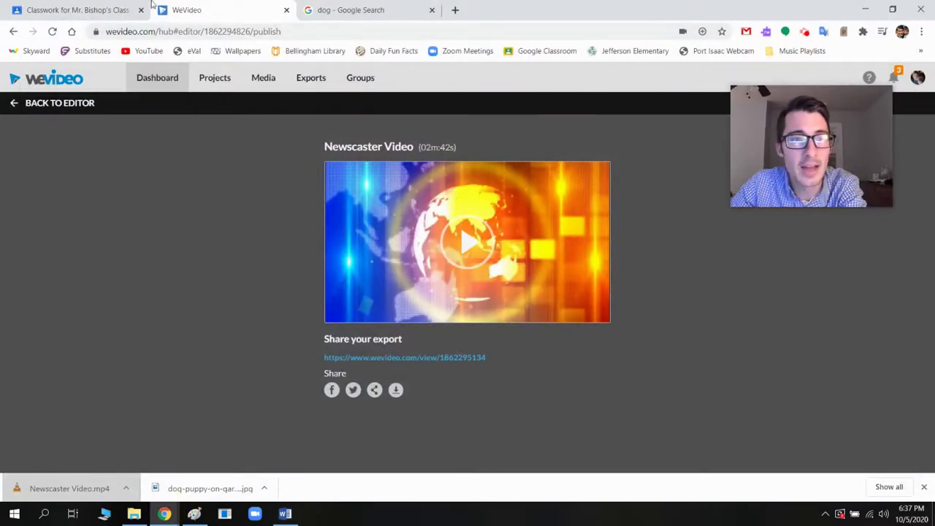
- Back in the editor, trim the News Opener title and Applause audio to end at 00:05:22
left_click(13, 104)
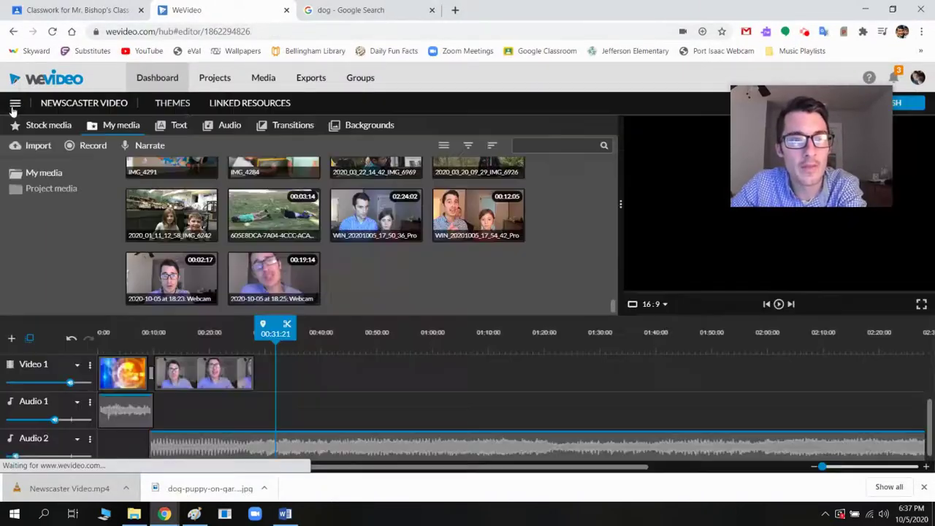
left_click(129, 371)
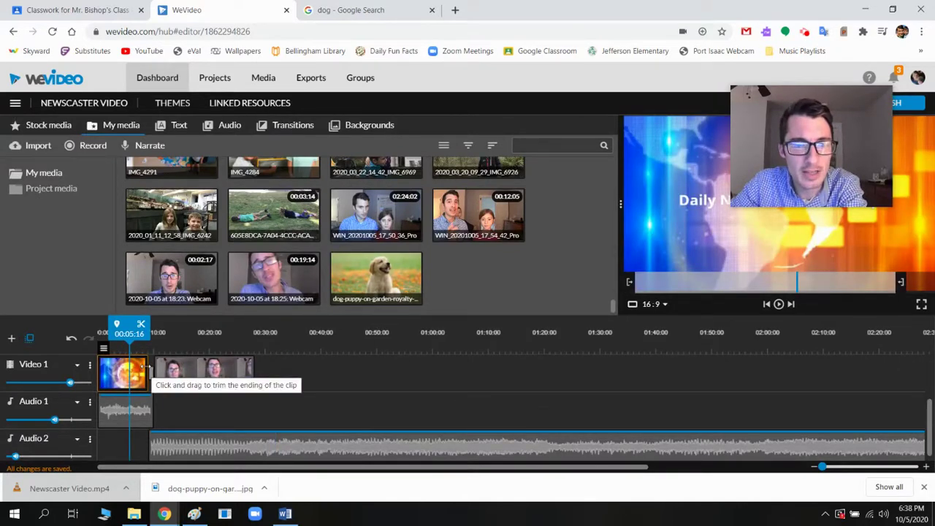
left_click_drag(145, 372, 130, 371)
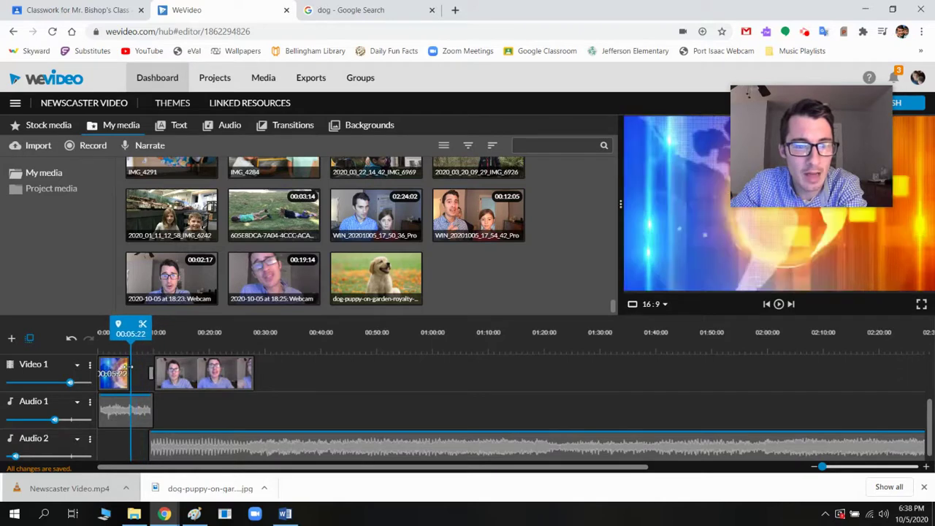
left_click_drag(152, 410, 132, 409)
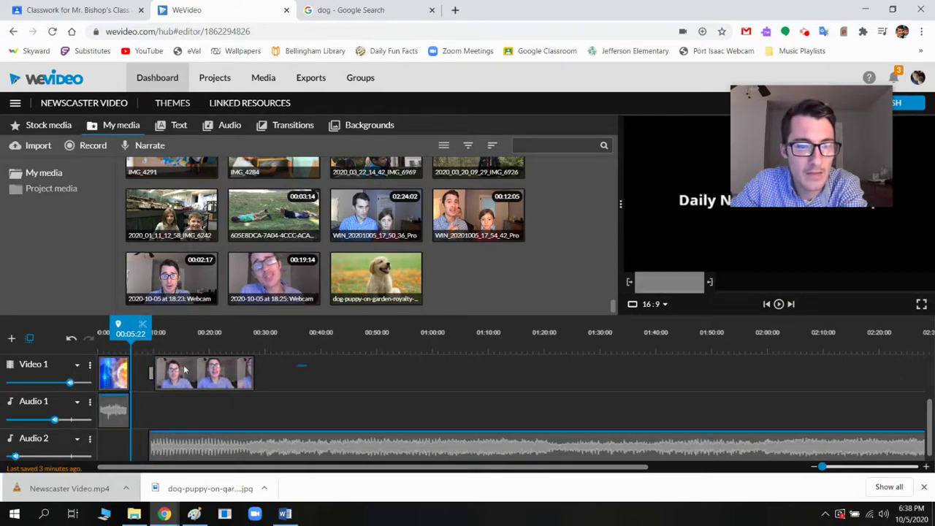
- Slide the webcam clip and Audio 2 background music left to start right after the title
left_click_drag(244, 380, 226, 384)
left_click_drag(211, 446, 189, 445)
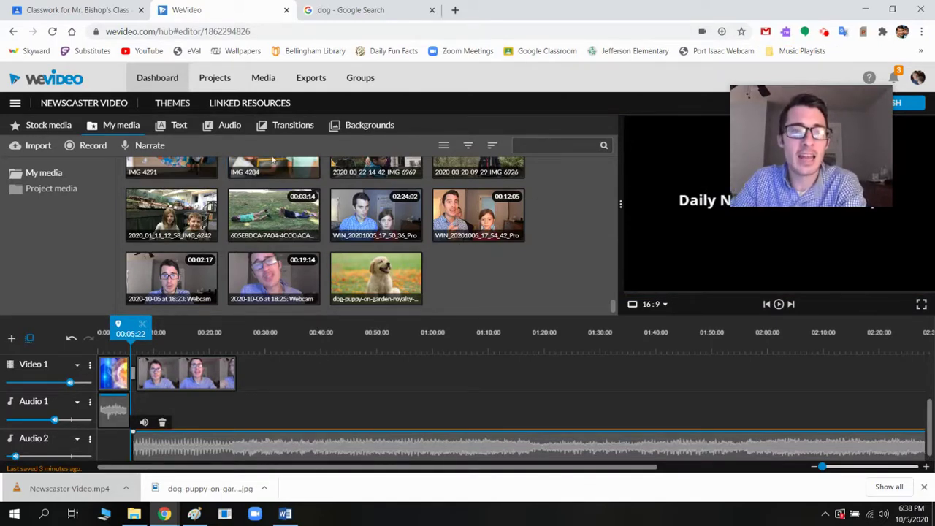
left_click(317, 164)
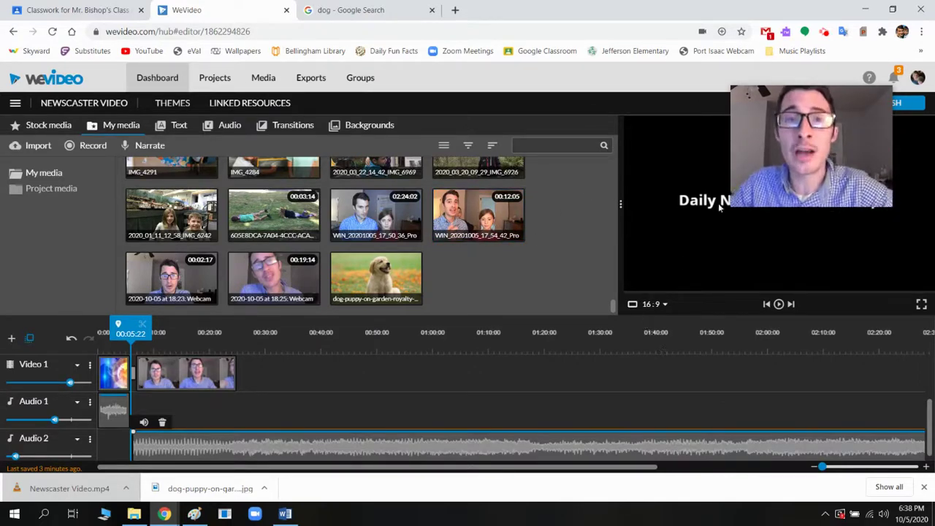
mouse_move(844, 137)
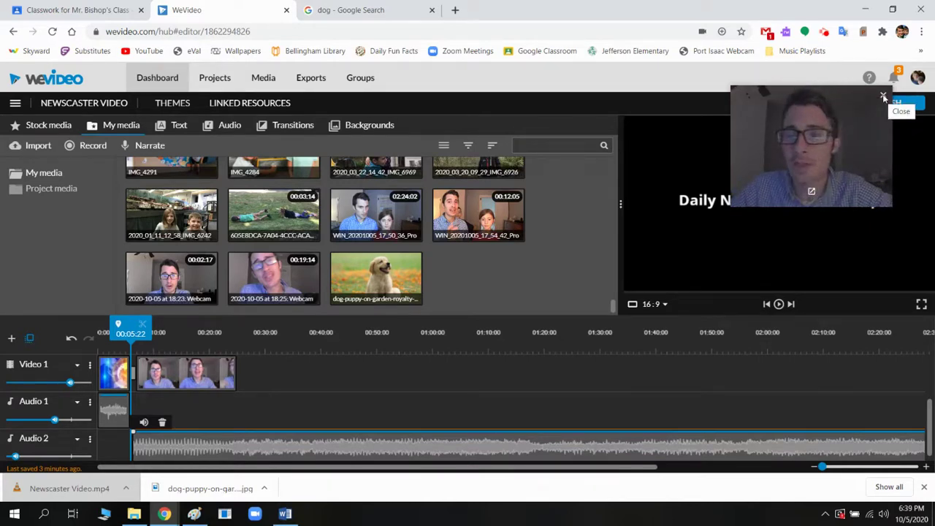
left_click(826, 33)
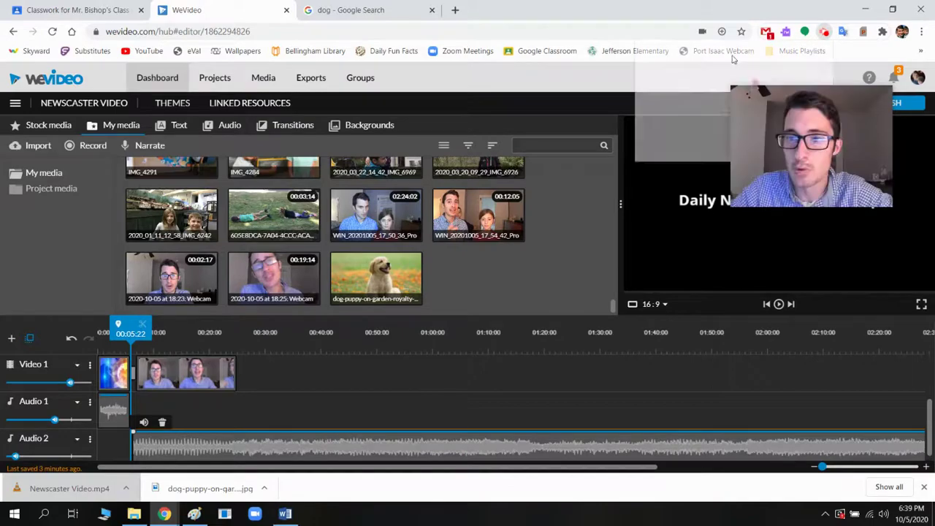